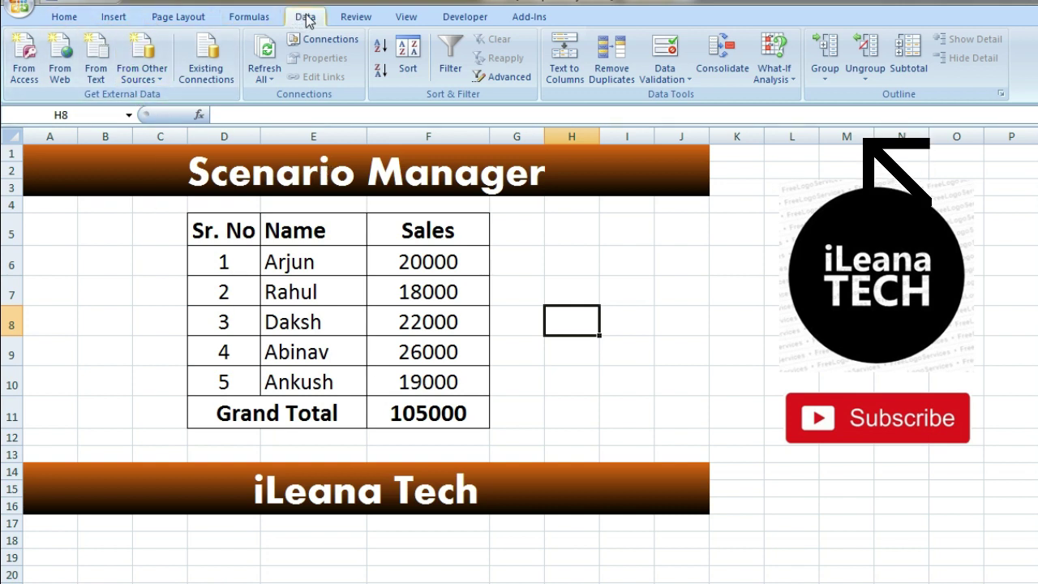
Briefly open and close What-If Analysis, then select cell F4 above the Sales heading.
{"action": "left_click", "coordinate": [790, 81]}
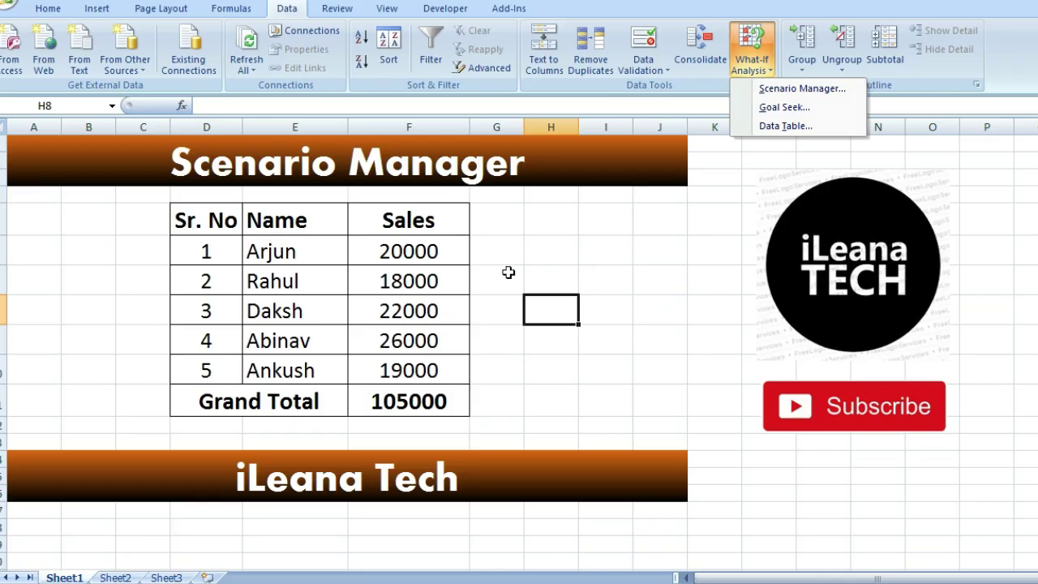
{"action": "left_click", "coordinate": [495, 277]}
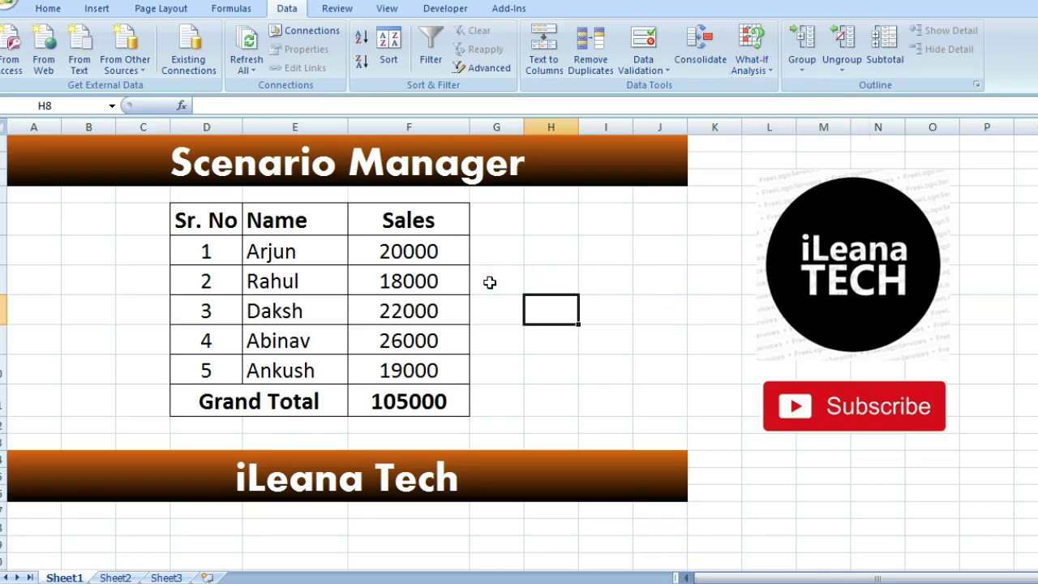
{"action": "left_click", "coordinate": [484, 281]}
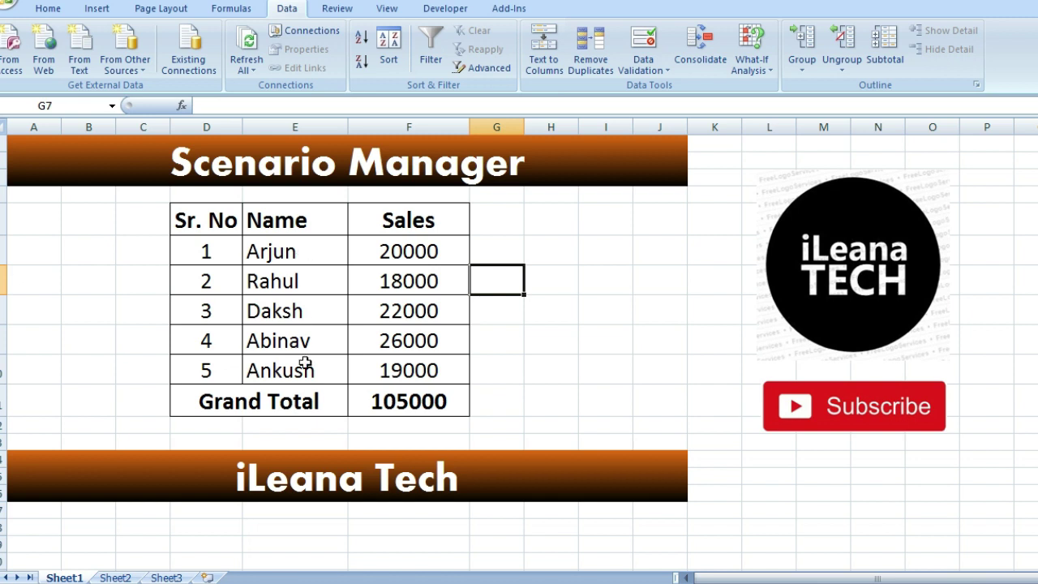
{"action": "left_click", "coordinate": [414, 189]}
Enter the label 'Jan' in F4 and dismiss the color-scheme notice.
{"action": "type", "text": "Ja"}
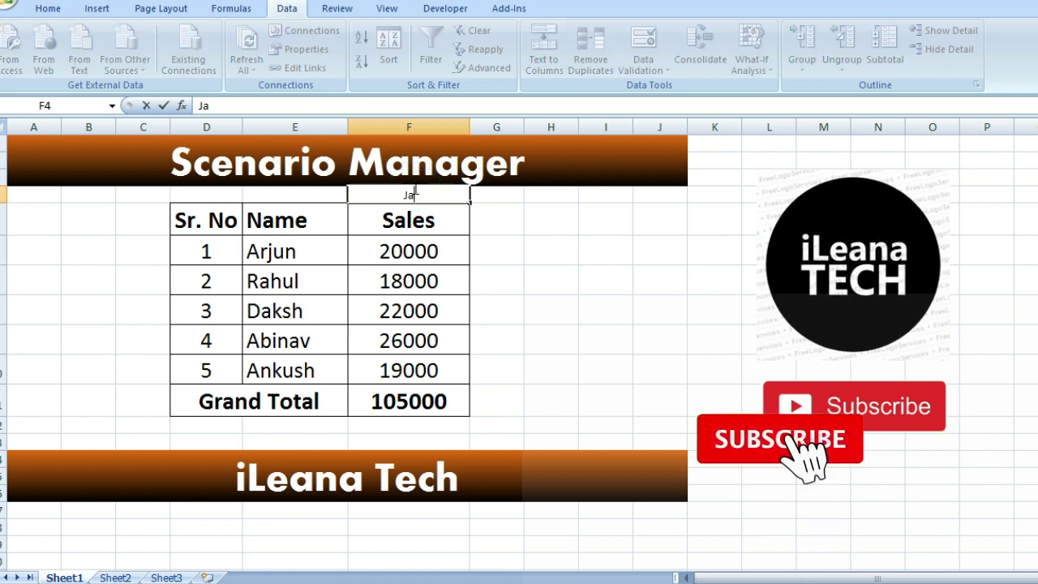
{"action": "type", "text": "n"}
{"action": "key", "text": "Return"}
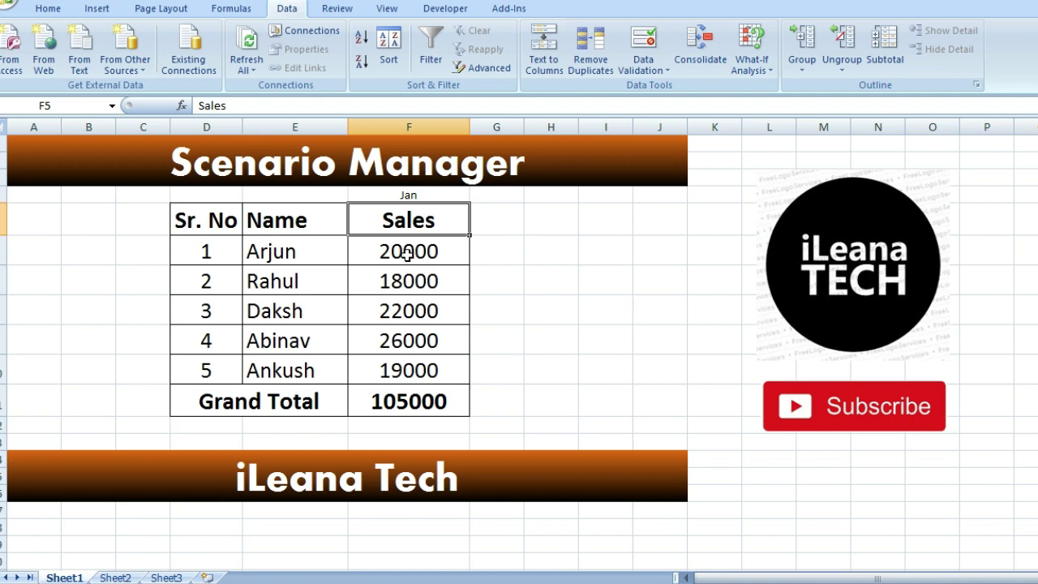
{"action": "left_click", "coordinate": [777, 115]}
Select sales figures F6:F10 and open Scenario Manager from What-If Analysis.
{"action": "left_click_drag", "start_coordinate": [399, 262], "coordinate": [409, 370]}
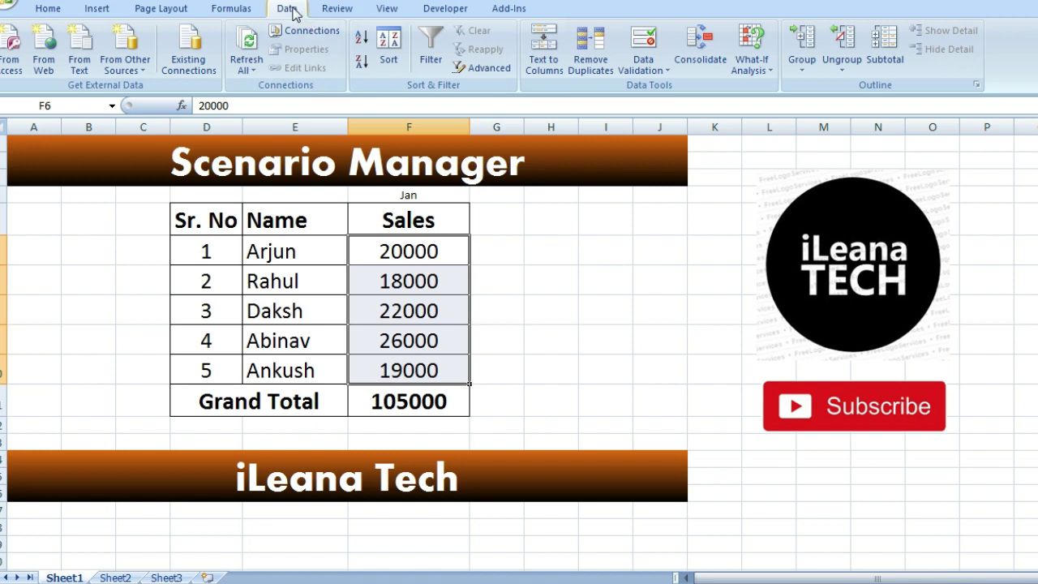
{"action": "left_click", "coordinate": [761, 72]}
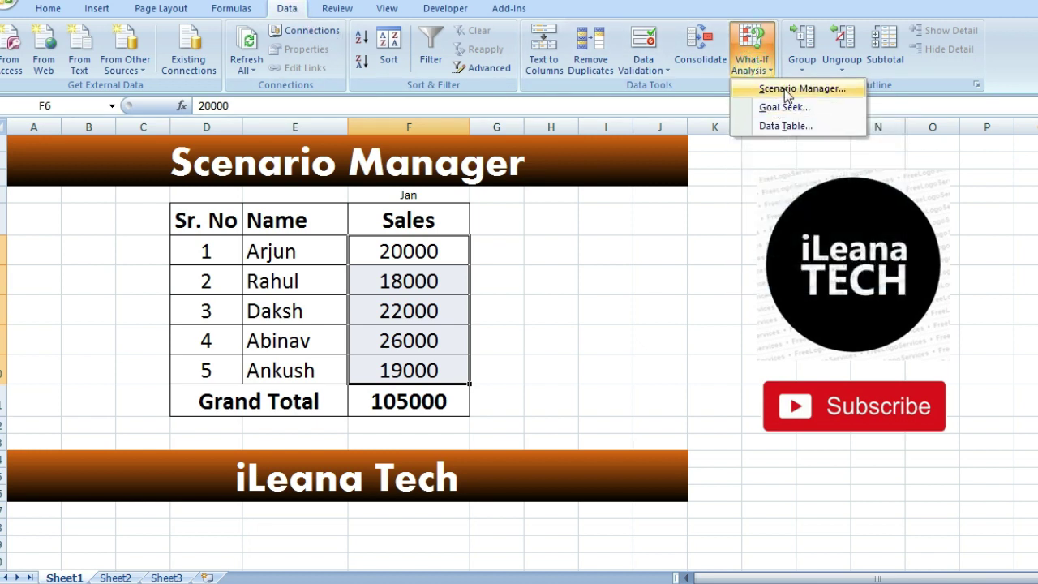
{"action": "left_click", "coordinate": [785, 89]}
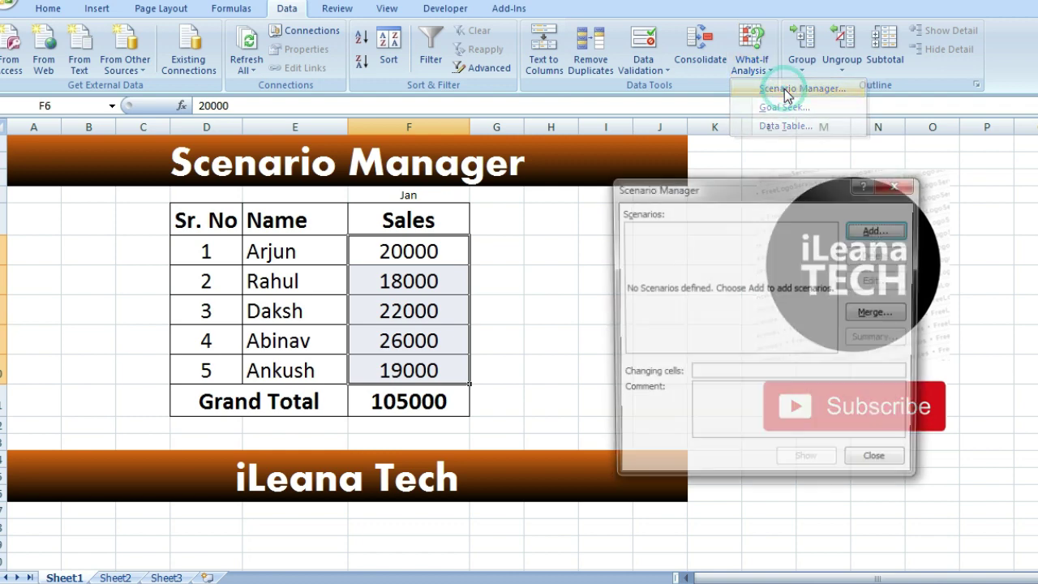
{"action": "left_click_drag", "start_coordinate": [716, 182], "coordinate": [787, 180]}
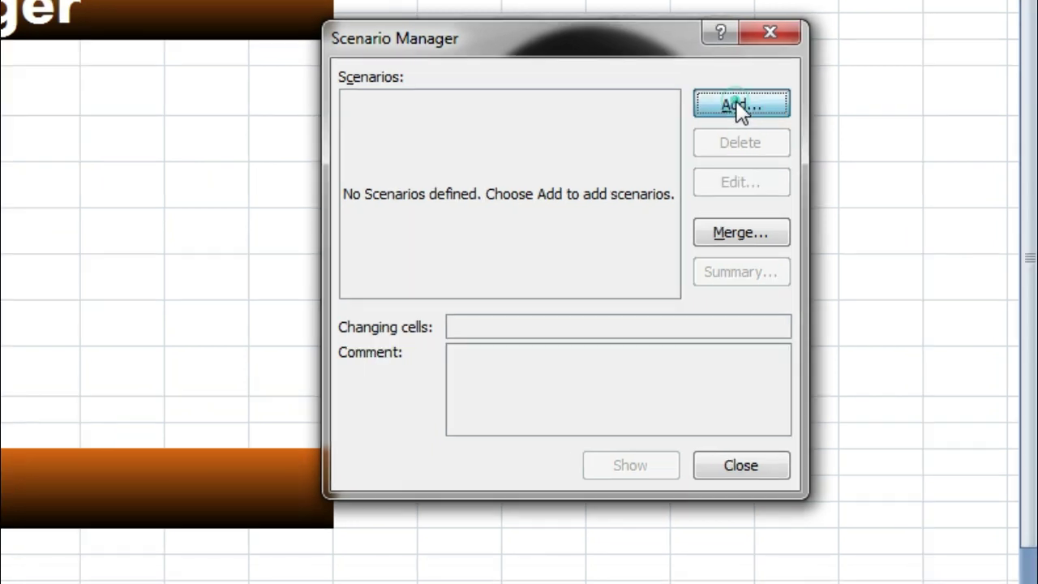
Add a scenario named 'Feb 2020' with changing cells F6:F10.
{"action": "left_click", "coordinate": [759, 146]}
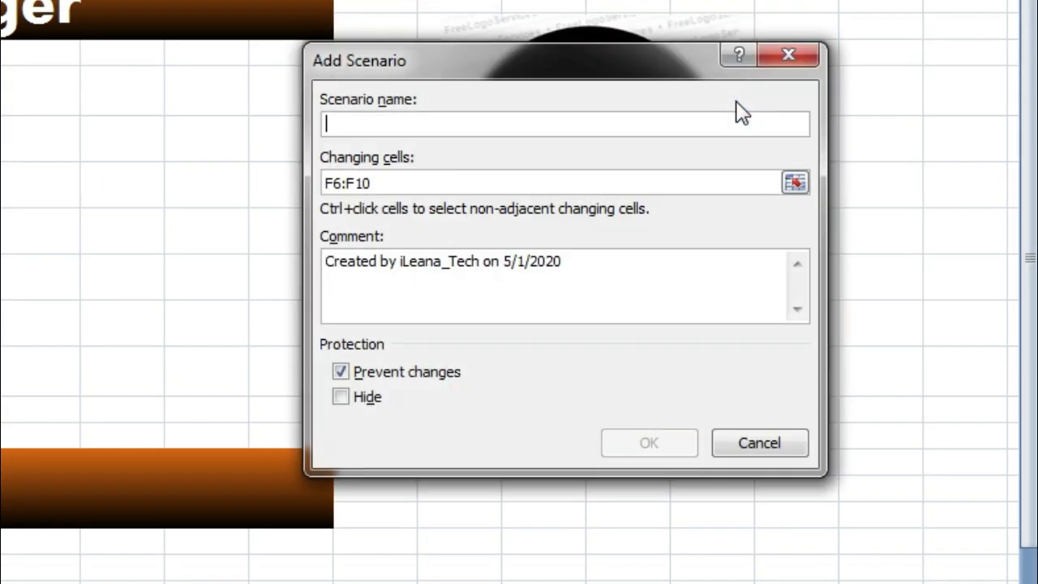
{"action": "left_click_drag", "start_coordinate": [383, 71], "coordinate": [462, 24]}
{"action": "left_click", "coordinate": [448, 79]}
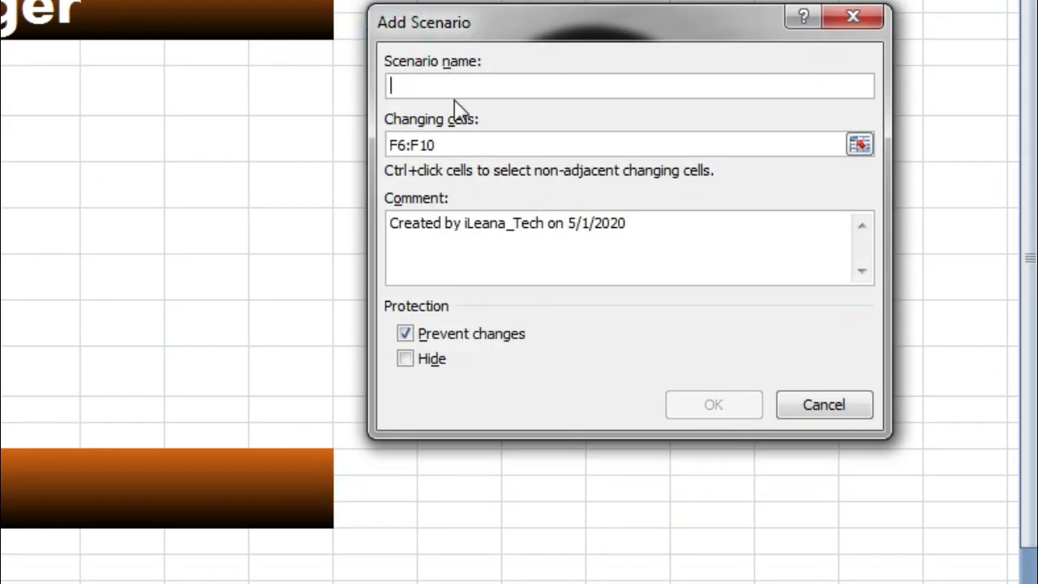
{"action": "type", "text": "Feb 2020"}
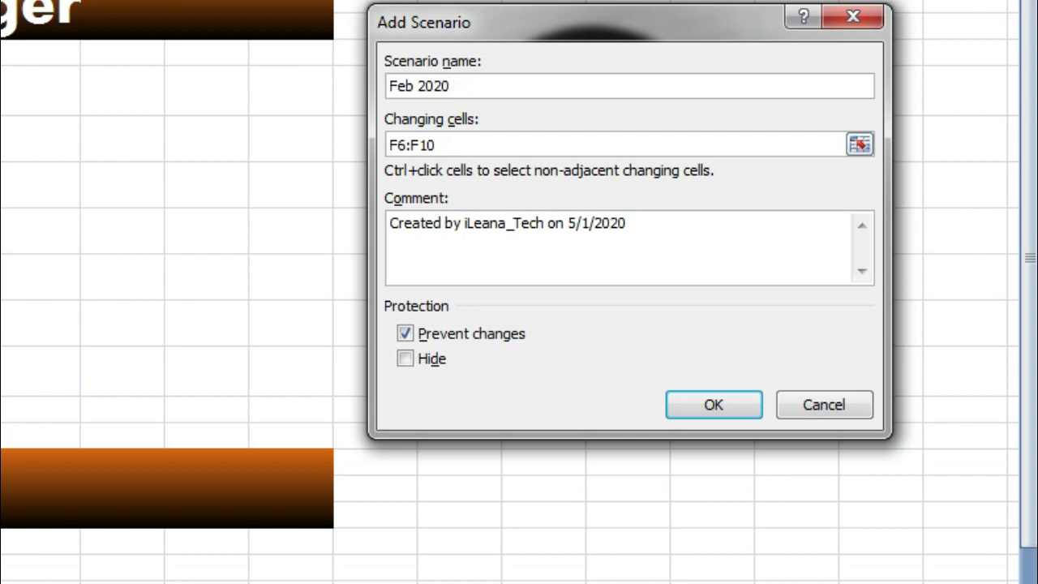
{"action": "left_click", "coordinate": [456, 142]}
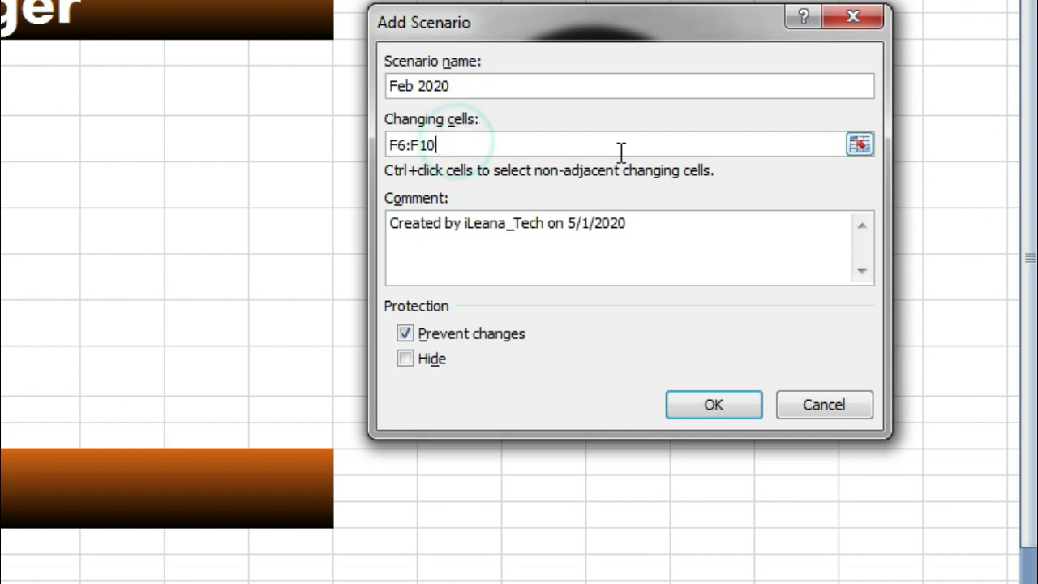
{"action": "left_click", "coordinate": [858, 145]}
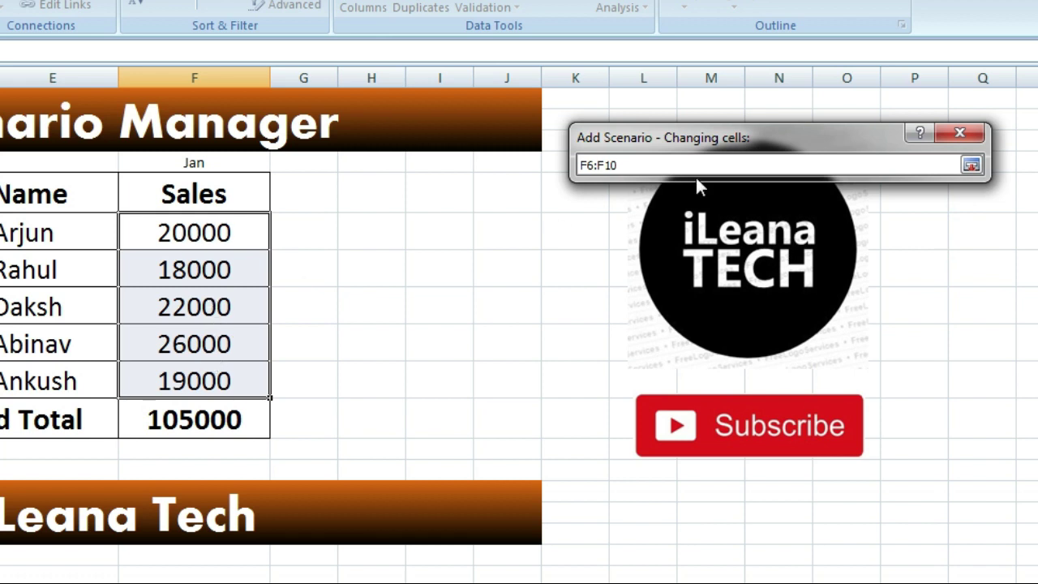
{"action": "left_click", "coordinate": [200, 230]}
{"action": "left_click_drag", "start_coordinate": [200, 229], "coordinate": [209, 370]}
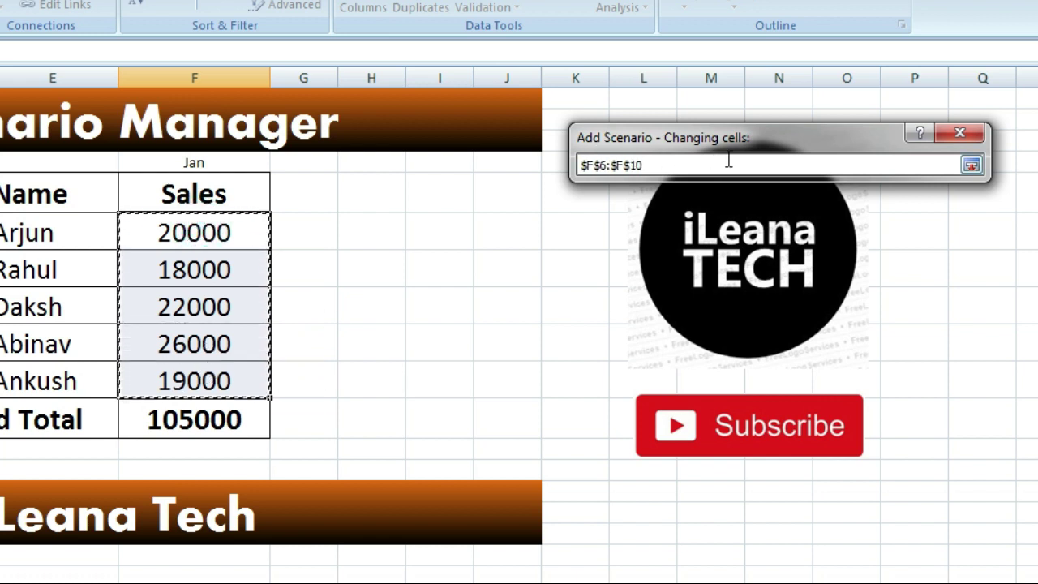
{"action": "left_click", "coordinate": [970, 164]}
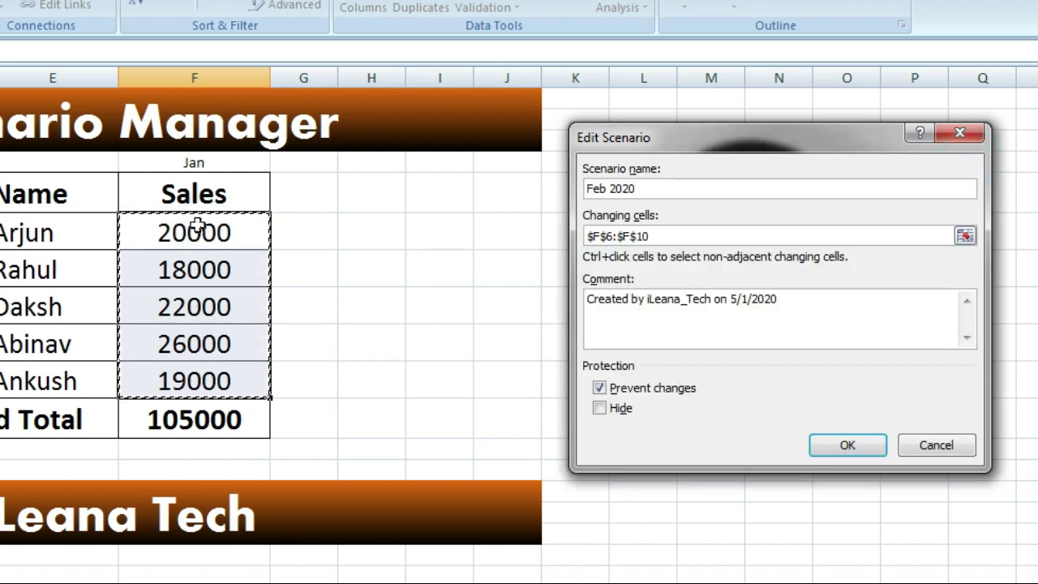
Erase the default scenario comment and confirm the Feb 2020 settings.
{"action": "left_click", "coordinate": [777, 298]}
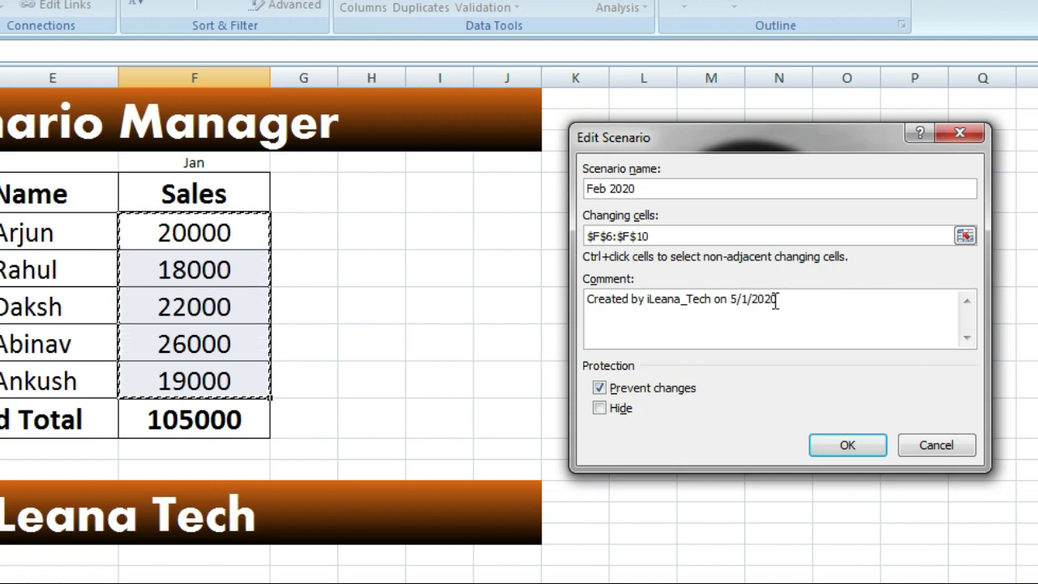
{"action": "left_click_drag", "start_coordinate": [780, 298], "coordinate": [688, 298]}
{"action": "left_click", "coordinate": [803, 299]}
{"action": "key", "text": "BackSpace"}
{"action": "key", "text": "BackSpace"}
{"action": "key", "text": "BackSpace"}
{"action": "key", "text": "BackSpace"}
{"action": "key", "text": "BackSpace"}
{"action": "key", "text": "BackSpace"}
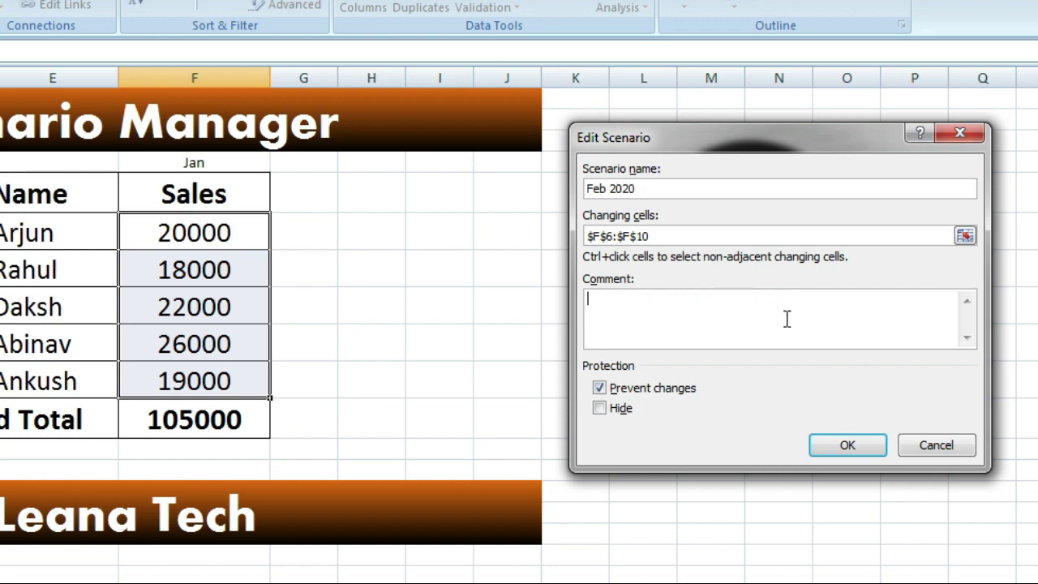
{"action": "left_click", "coordinate": [843, 445]}
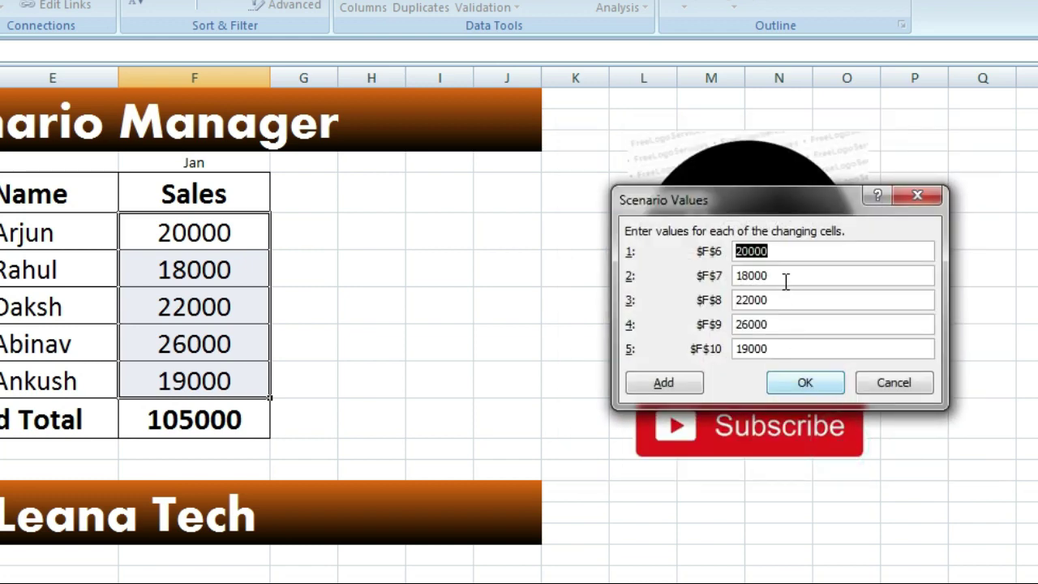
Change the Feb 2020 values for F6 and F7 to 25000 and 23000.
{"action": "mouse_move", "coordinate": [750, 203]}
{"action": "left_mouse_down"}
{"action": "mouse_move", "coordinate": [406, 180]}
{"action": "mouse_move", "coordinate": [422, 180]}
{"action": "left_mouse_up"}
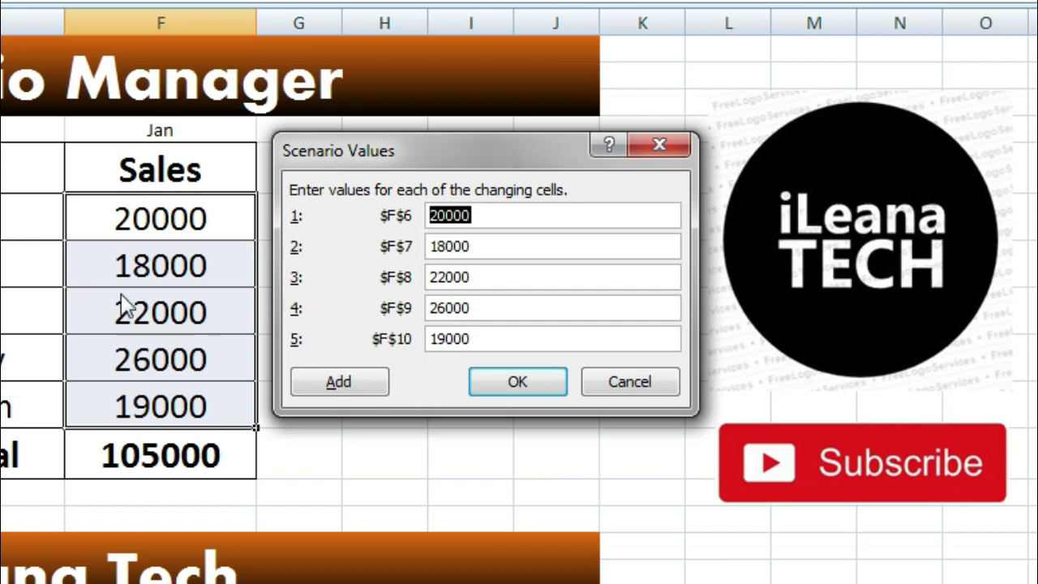
{"action": "left_click", "coordinate": [506, 219]}
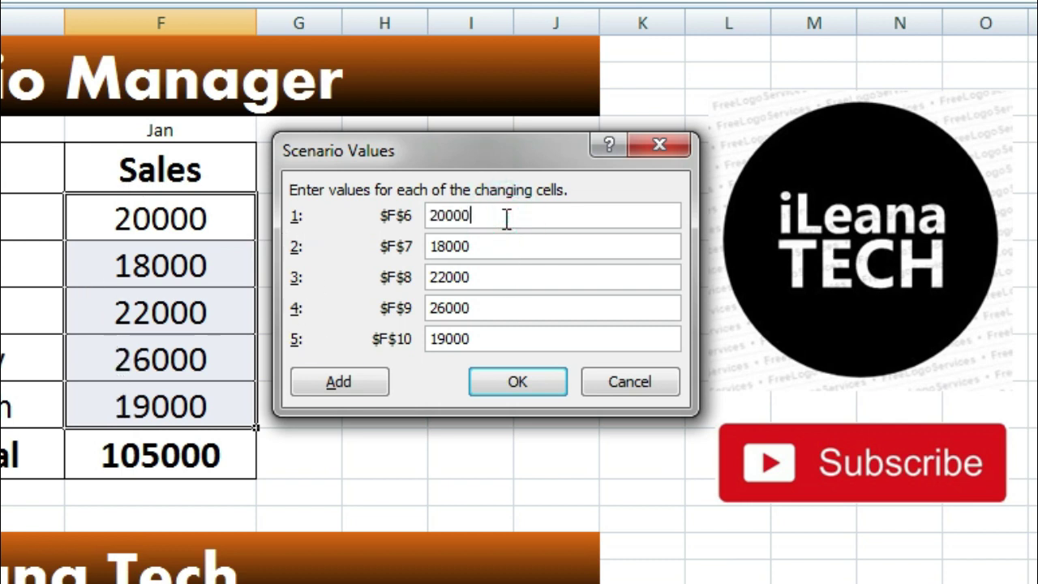
{"action": "key", "text": "BackSpace"}
{"action": "key", "text": "BackSpace"}
{"action": "key", "text": "BackSpace"}
{"action": "left_click", "coordinate": [500, 242]}
{"action": "key", "text": "BackSpace"}
Enter 27000, 31000 and 26000 for F8–F10 and save the Feb 2020 scenario.
{"action": "key", "text": "BackSpace"}
{"action": "key", "text": "BackSpace"}
{"action": "key", "text": "BackSpace"}
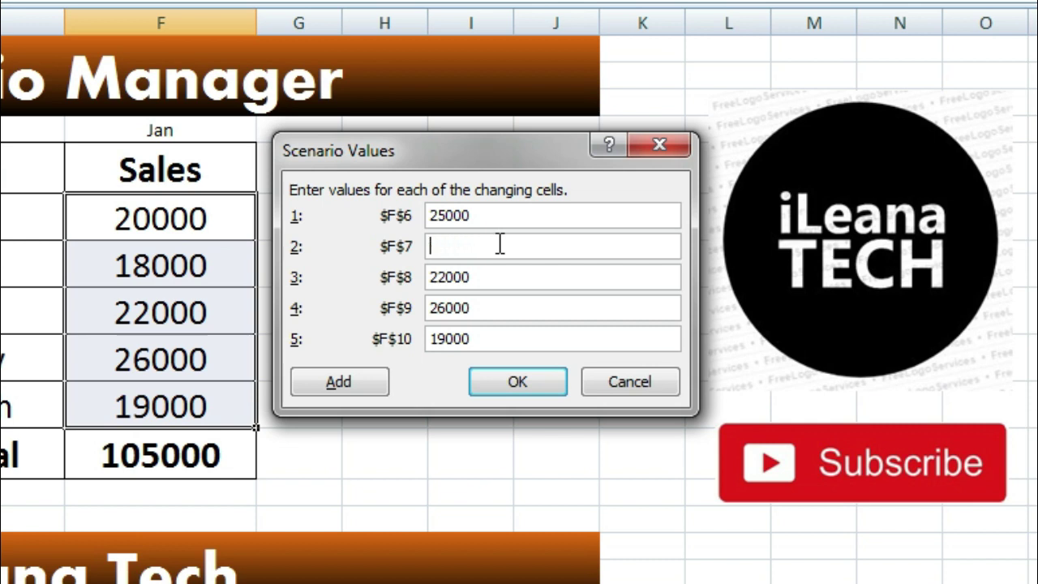
{"action": "type", "text": "23000"}
{"action": "left_click", "coordinate": [494, 272]}
{"action": "key", "text": "BackSpace"}
{"action": "key", "text": "BackSpace"}
{"action": "key", "text": "BackSpace"}
{"action": "key", "text": "BackSpace"}
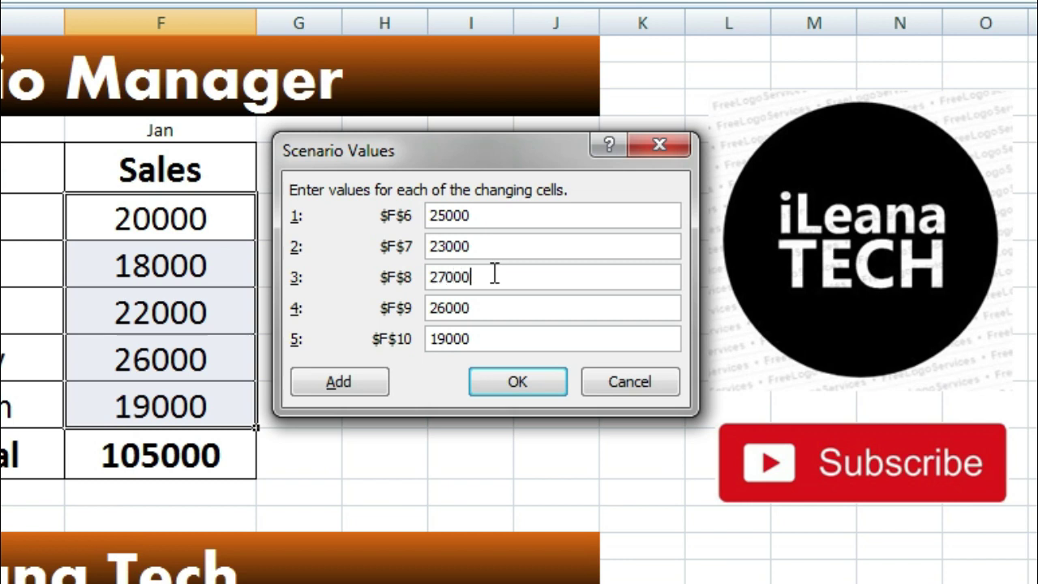
{"action": "left_click", "coordinate": [493, 306]}
{"action": "key", "text": "BackSpace"}
{"action": "key", "text": "BackSpace"}
{"action": "key", "text": "BackSpace"}
{"action": "key", "text": "BackSpace"}
{"action": "key", "text": "BackSpace"}
{"action": "type", "text": "100"}
{"action": "left_click", "coordinate": [496, 344]}
{"action": "key", "text": "BackSpace"}
{"action": "key", "text": "BackSpace"}
{"action": "key", "text": "BackSpace"}
{"action": "left_click", "coordinate": [542, 382]}
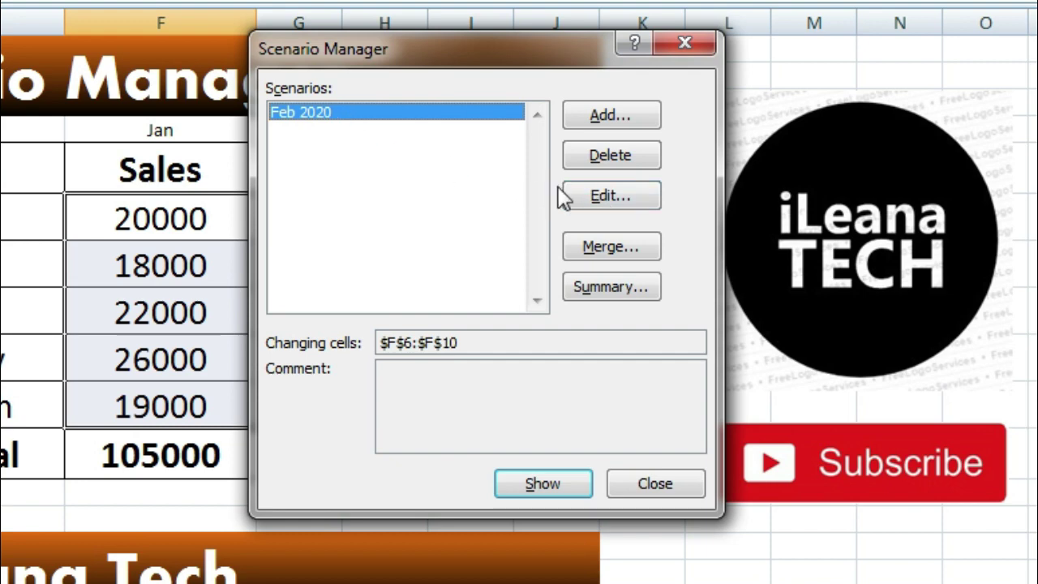
Review the Feb 2020 scenario's settings and values, keeping them unchanged.
{"action": "left_click", "coordinate": [577, 195]}
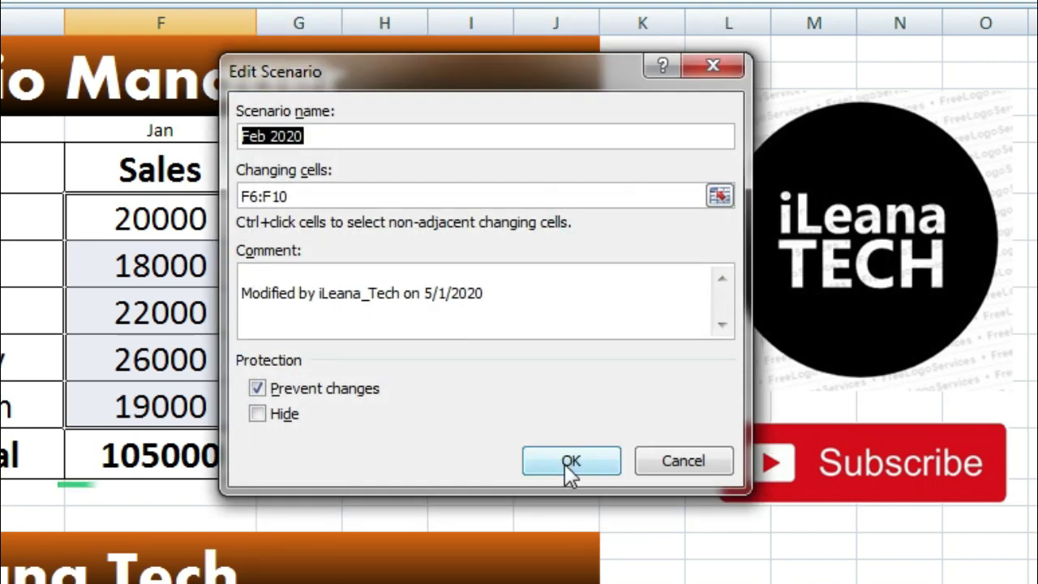
{"action": "left_click", "coordinate": [568, 461]}
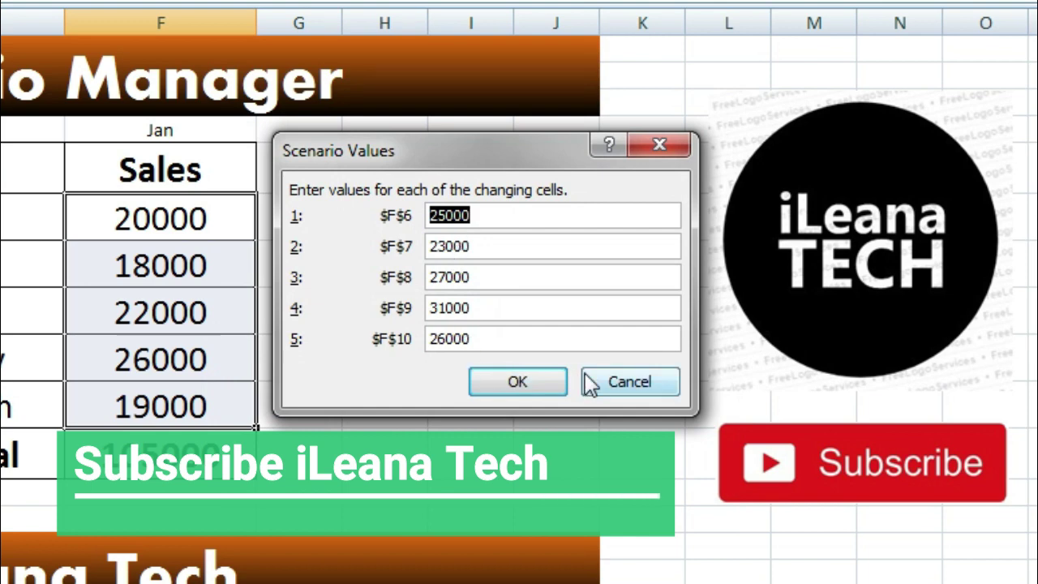
{"action": "left_click", "coordinate": [535, 384]}
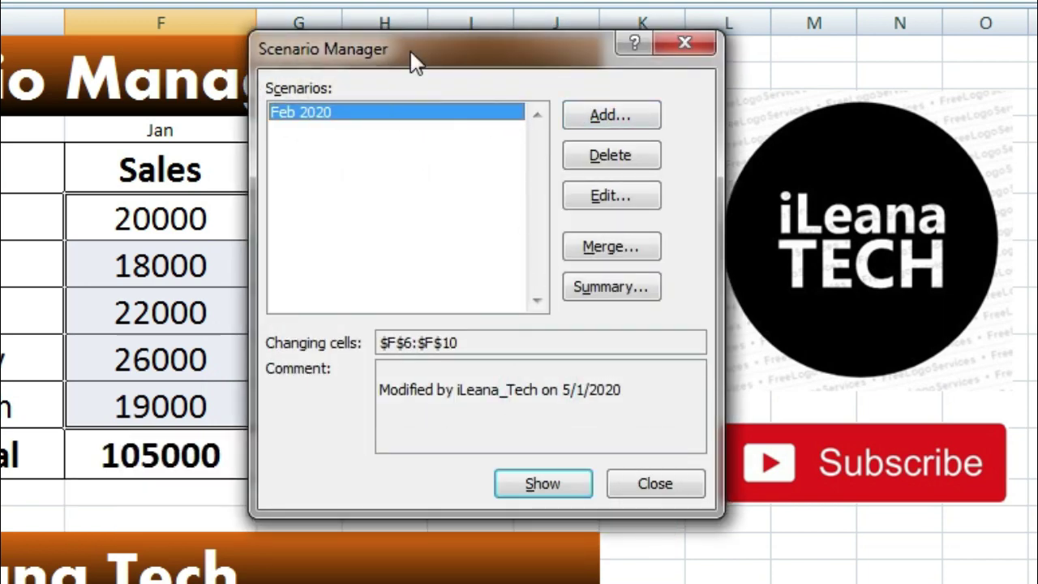
{"action": "left_click_drag", "start_coordinate": [412, 62], "coordinate": [561, 72]}
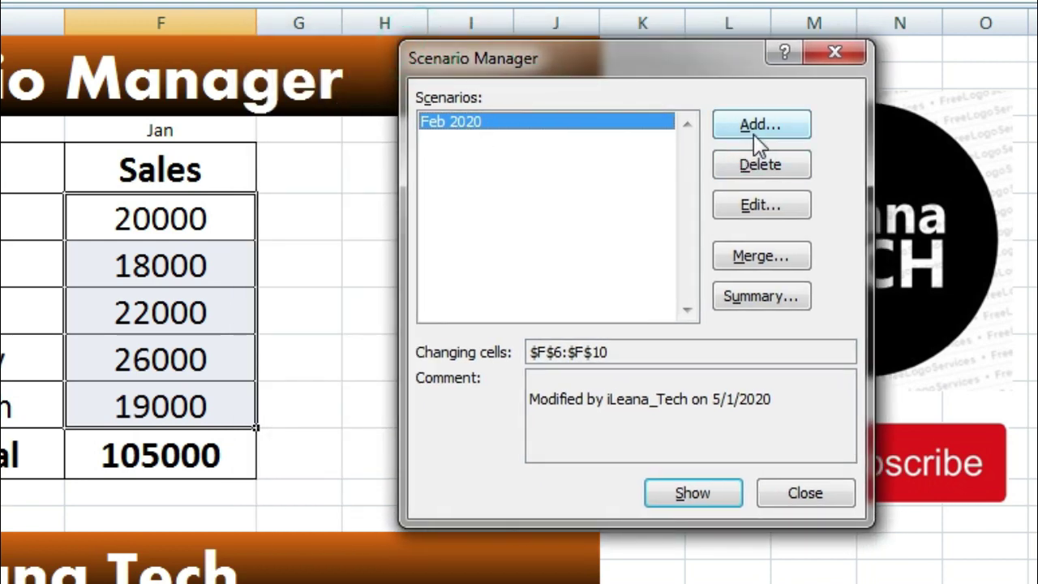
Add a 'Mar 2020' scenario for F6:F10 with the comment cleared.
{"action": "left_click", "coordinate": [755, 132]}
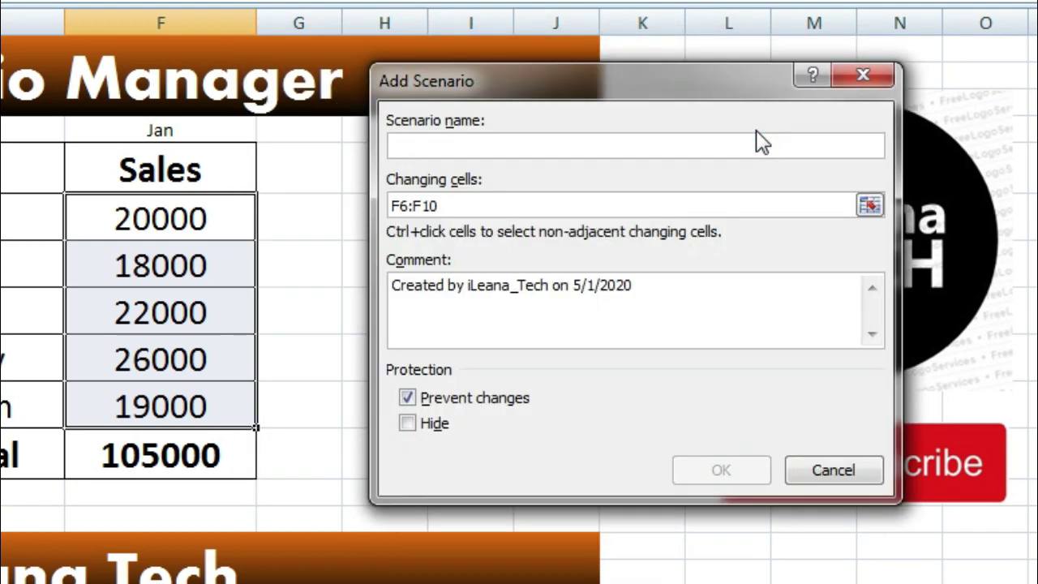
{"action": "type", "text": "Mar"}
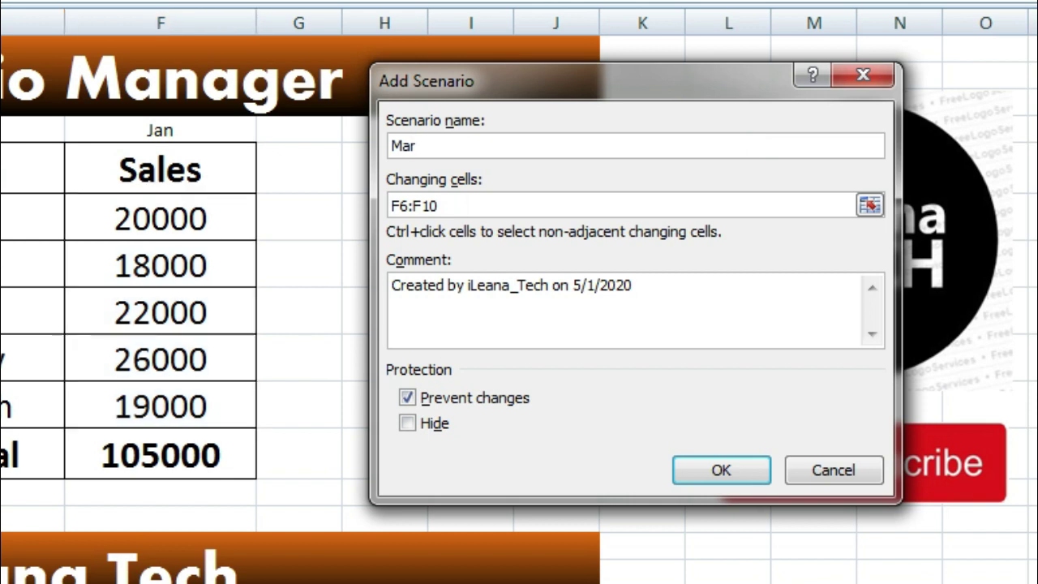
{"action": "type", "text": " 2020"}
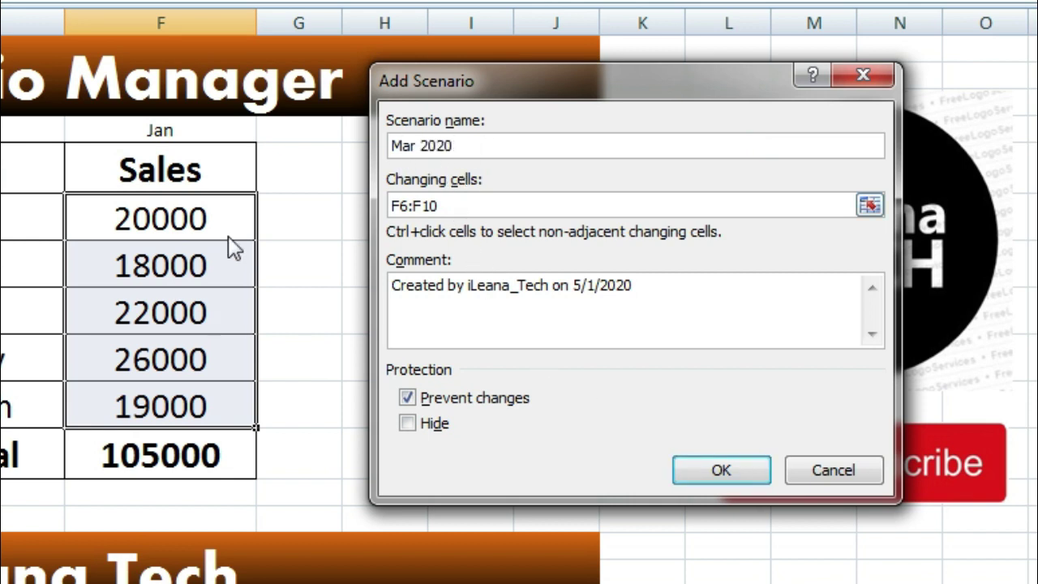
{"action": "left_click", "coordinate": [475, 203]}
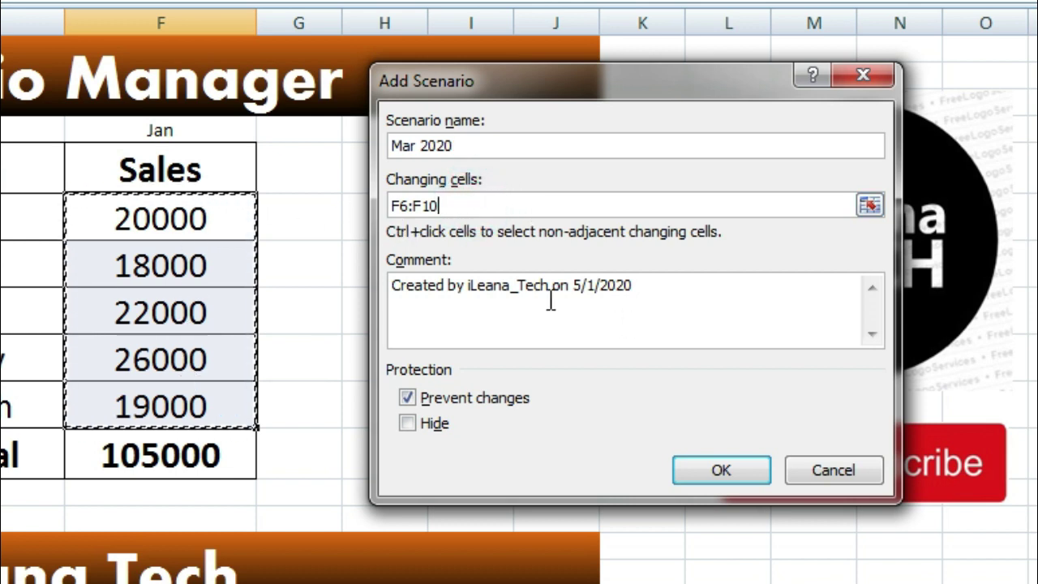
{"action": "left_click_drag", "start_coordinate": [699, 289], "coordinate": [392, 285]}
{"action": "key", "text": "Delete"}
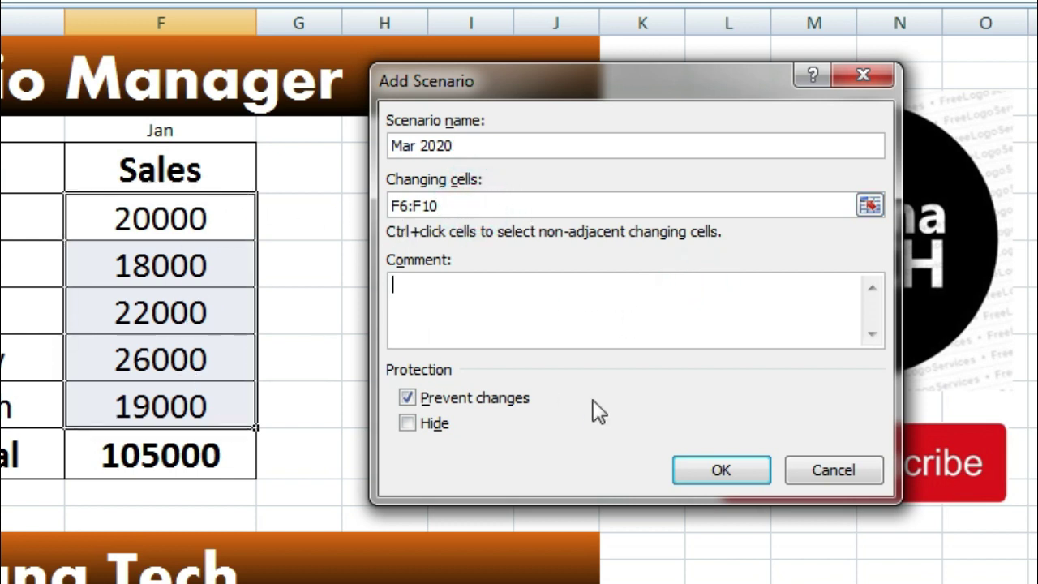
{"action": "left_click", "coordinate": [720, 470]}
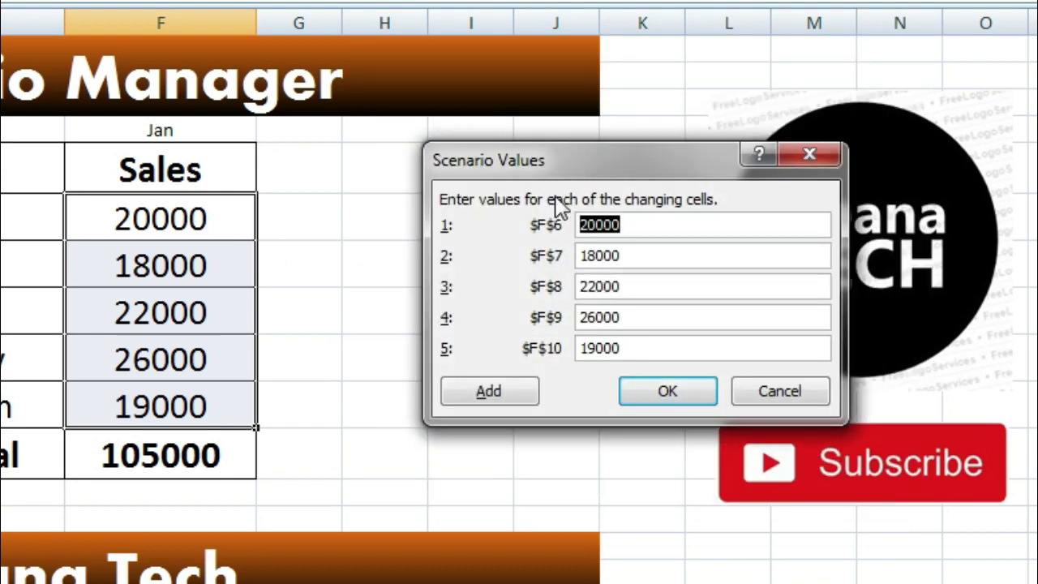
Set the Mar 2020 values for F6–F8 to 30000, 28000 and 32000.
{"action": "left_click", "coordinate": [644, 230]}
{"action": "type", "text": "30000"}
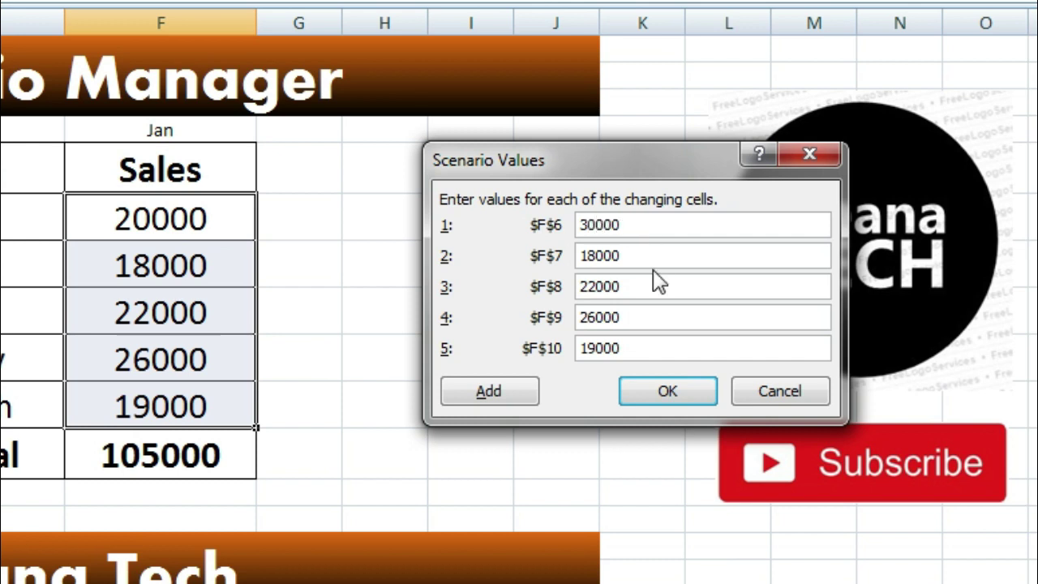
{"action": "left_click", "coordinate": [644, 255]}
{"action": "key", "text": "BackSpace"}
{"action": "key", "text": "BackSpace"}
{"action": "key", "text": "BackSpace"}
{"action": "left_click", "coordinate": [640, 283]}
{"action": "key", "text": "BackSpace"}
Correct F9's Mar 2020 value to 36000 and return to the empty F10 field.
{"action": "key", "text": "BackSpace"}
{"action": "key", "text": "BackSpace"}
{"action": "key", "text": "BackSpace"}
{"action": "type", "text": "3200"}
{"action": "left_click", "coordinate": [640, 316]}
{"action": "key", "text": "BackSpace"}
{"action": "key", "text": "BackSpace"}
{"action": "type", "text": "31"}
{"action": "left_click", "coordinate": [645, 346]}
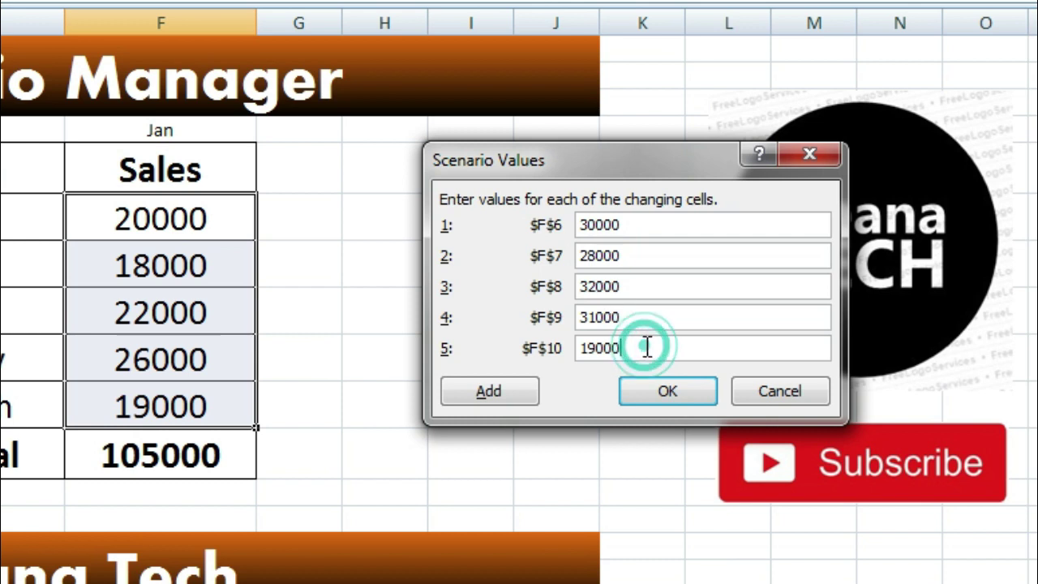
{"action": "key", "text": "BackSpace"}
{"action": "key", "text": "BackSpace"}
{"action": "key", "text": "BackSpace"}
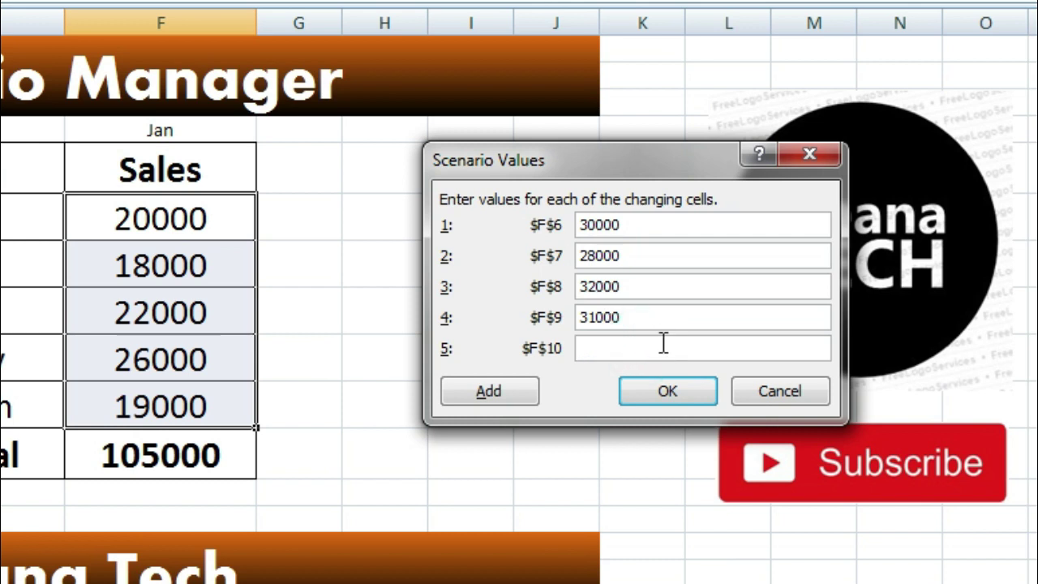
{"action": "double_click", "coordinate": [650, 317]}
{"action": "type", "text": "3"}
{"action": "left_click", "coordinate": [605, 348]}
Save the Mar 2020 values and generate a Scenario Summary report with result cell F11.
{"action": "left_click", "coordinate": [665, 391]}
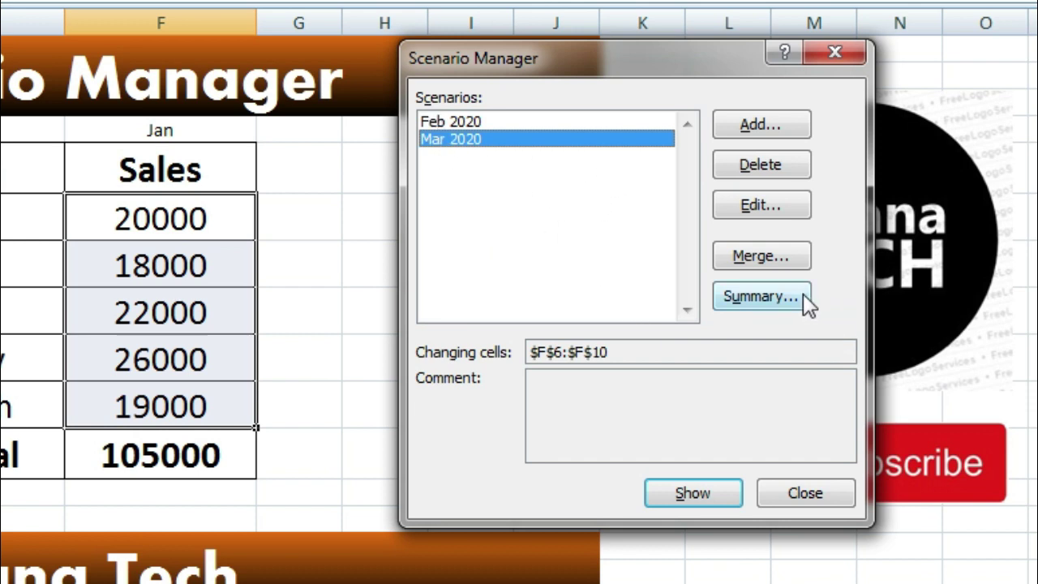
{"action": "left_click", "coordinate": [755, 300]}
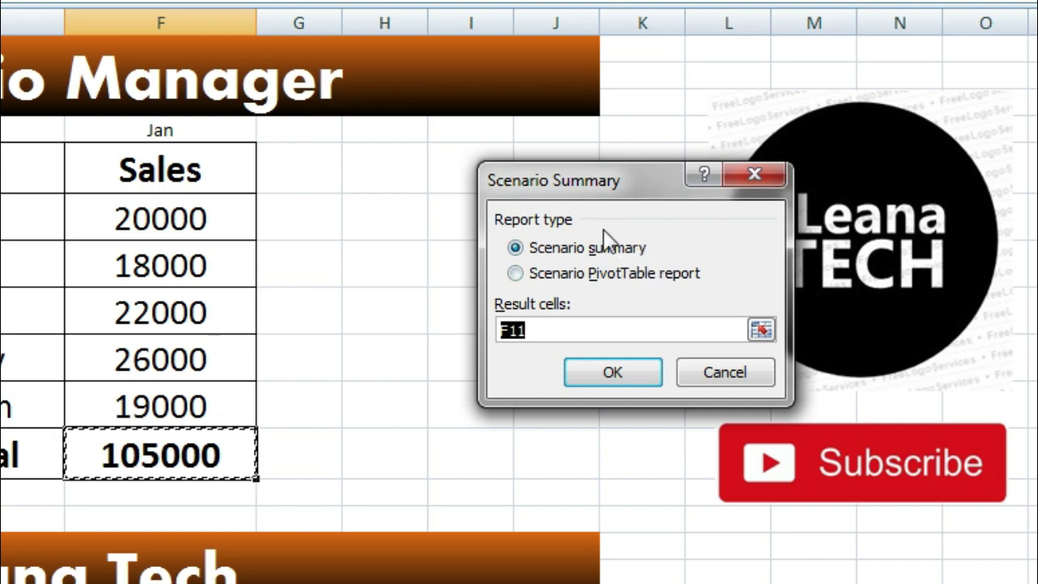
{"action": "left_click", "coordinate": [618, 379]}
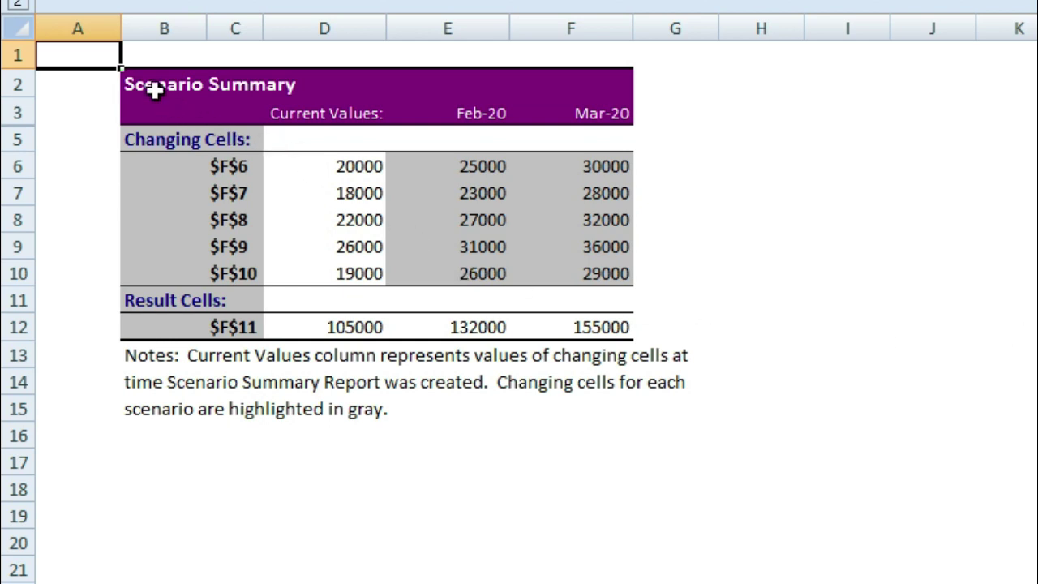
{"action": "left_click_drag", "start_coordinate": [138, 83], "coordinate": [667, 401]}
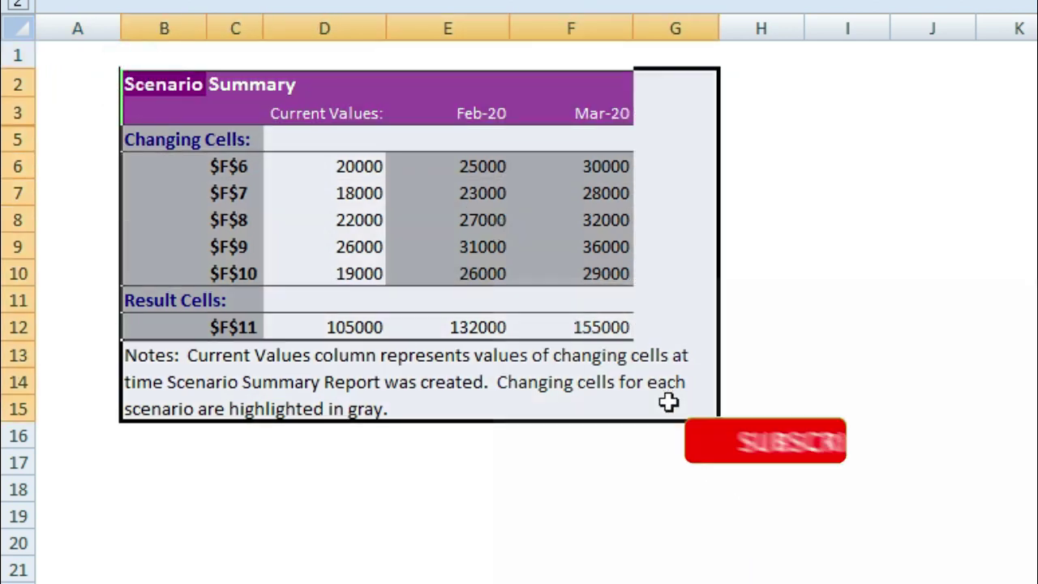
{"action": "left_click", "coordinate": [860, 489]}
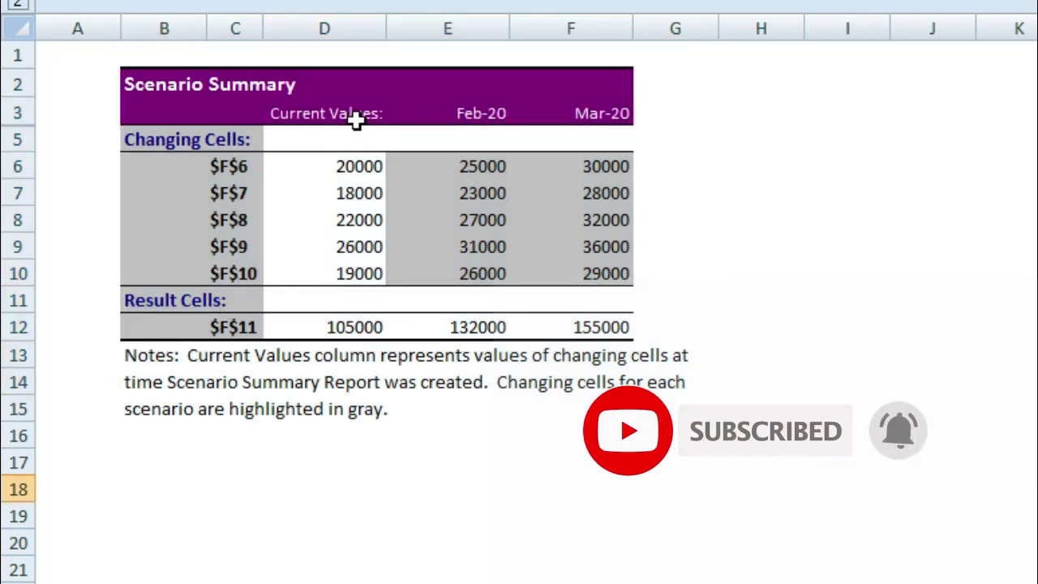
{"action": "left_click_drag", "start_coordinate": [351, 166], "coordinate": [350, 327]}
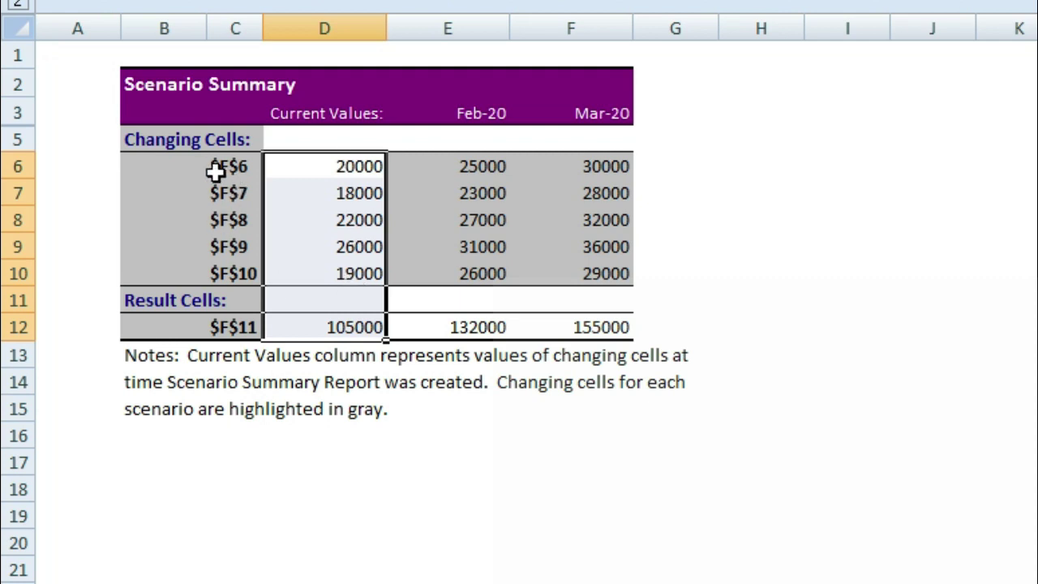
{"action": "left_click_drag", "start_coordinate": [213, 165], "coordinate": [210, 274]}
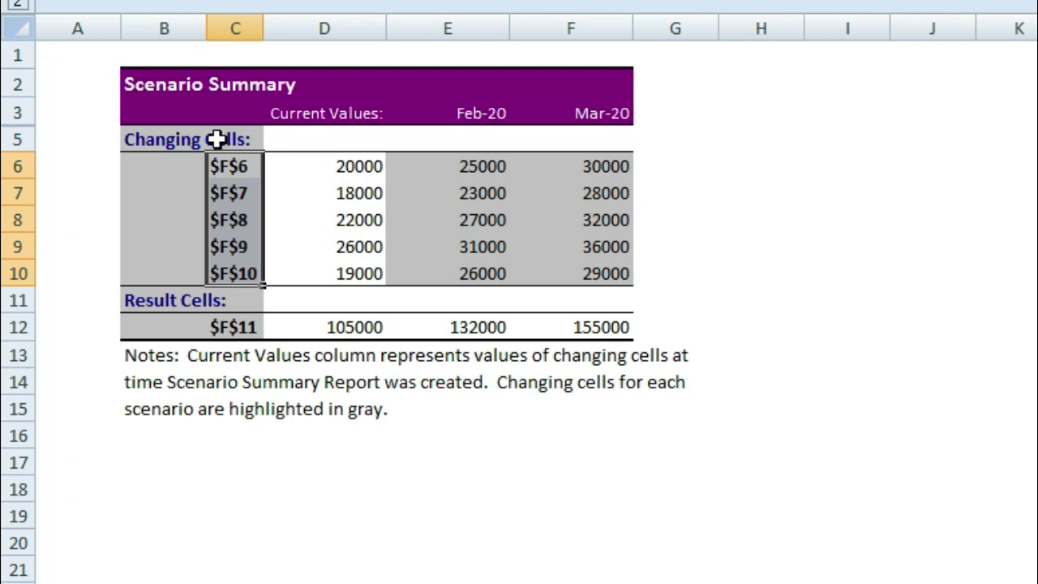
{"action": "left_click", "coordinate": [365, 324]}
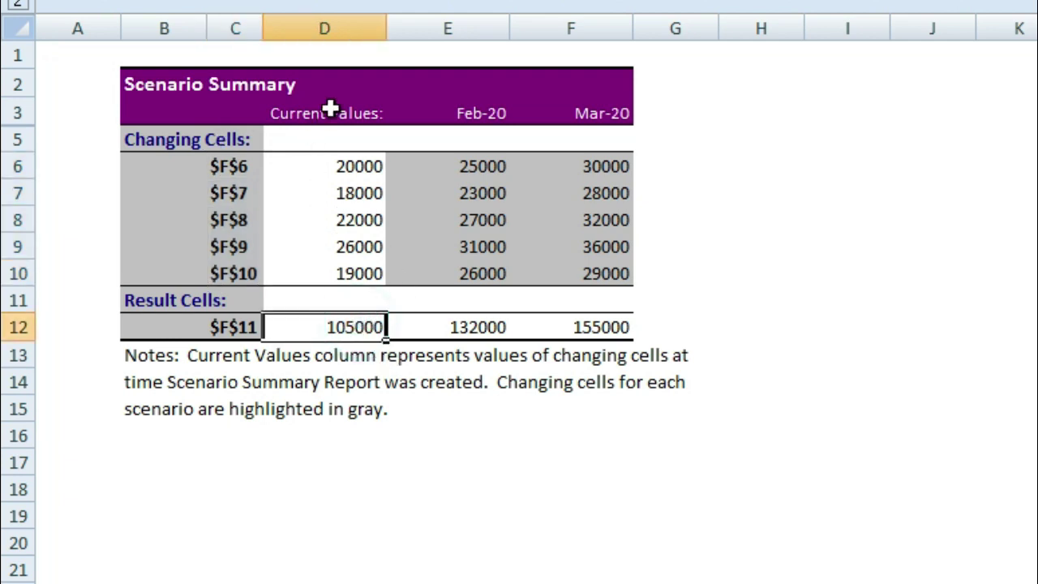
{"action": "left_click", "coordinate": [480, 326]}
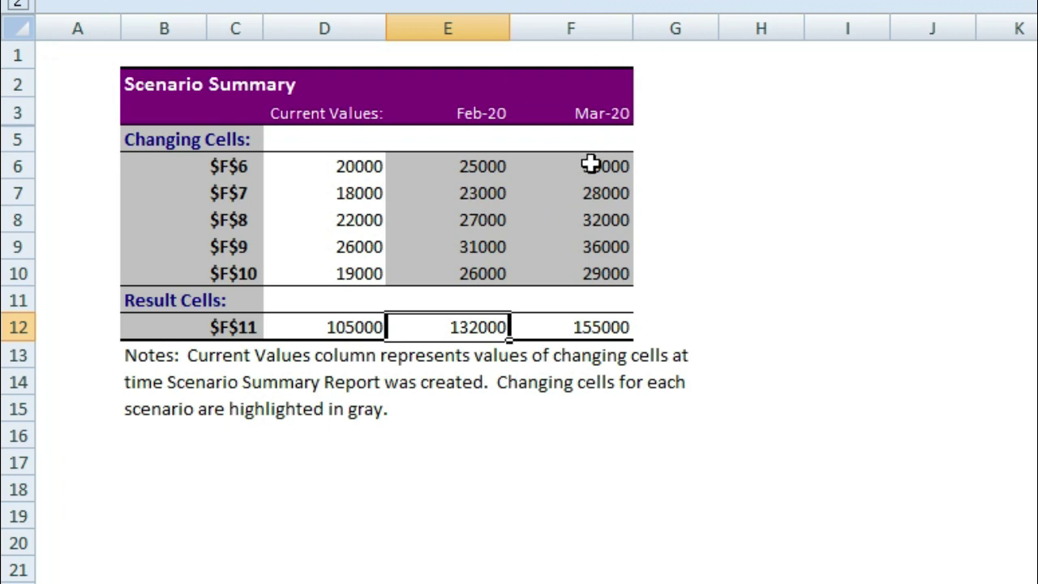
{"action": "left_click", "coordinate": [608, 327]}
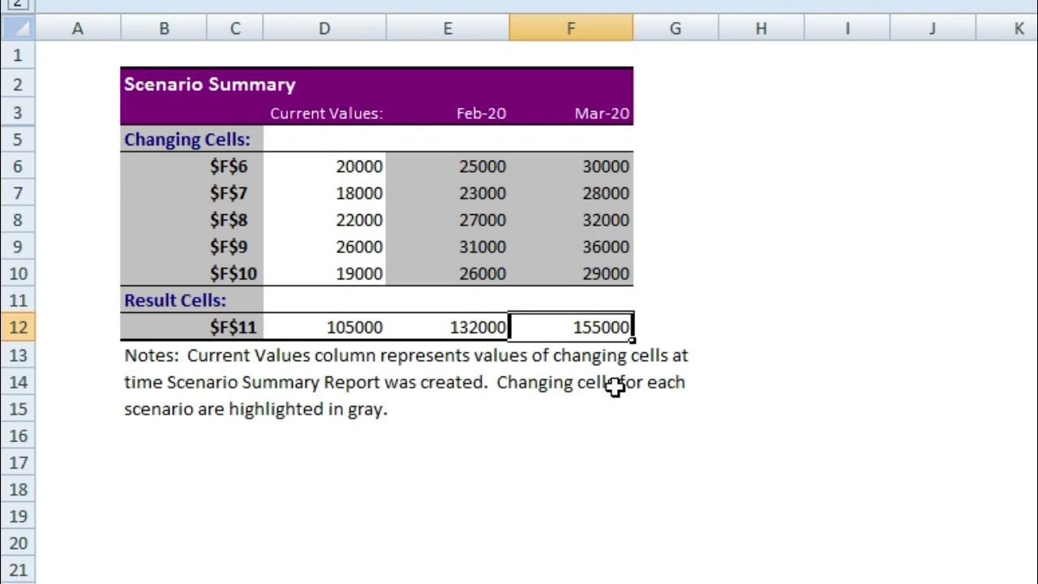
{"action": "left_click", "coordinate": [489, 326]}
{"action": "left_click", "coordinate": [350, 327]}
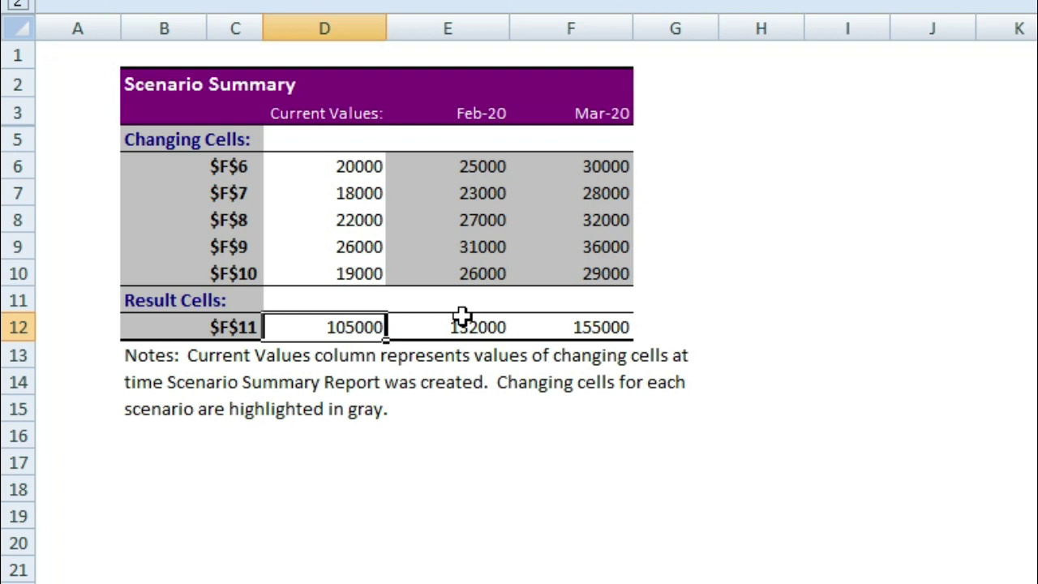
{"action": "left_click_drag", "start_coordinate": [225, 165], "coordinate": [230, 264]}
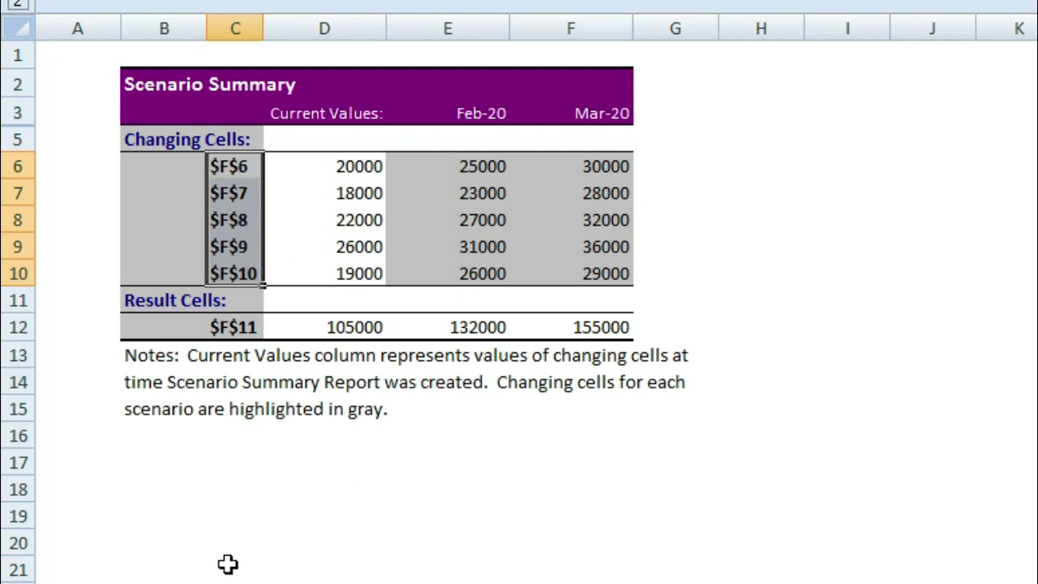
Delete the Scenario Summary sheet and select sales cell F6 on the original table.
{"action": "right_click", "coordinate": [162, 583]}
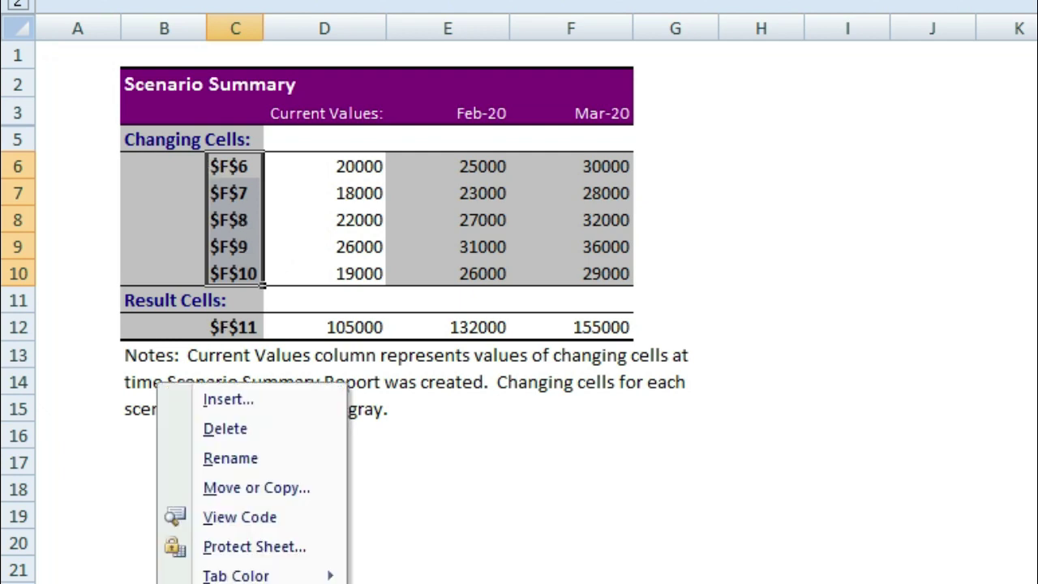
{"action": "left_click", "coordinate": [246, 434]}
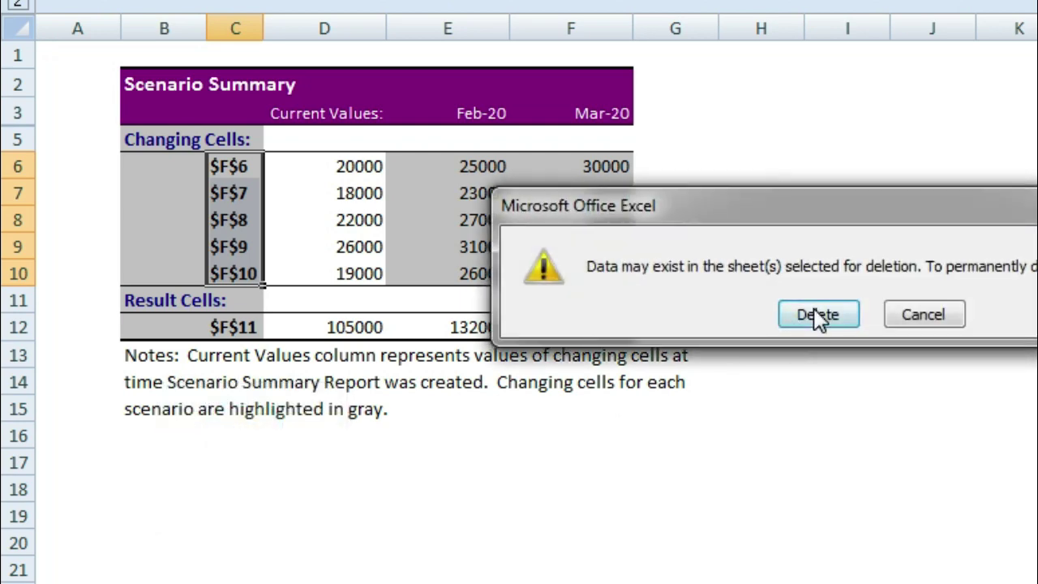
{"action": "left_click", "coordinate": [822, 313]}
{"action": "left_click", "coordinate": [559, 173]}
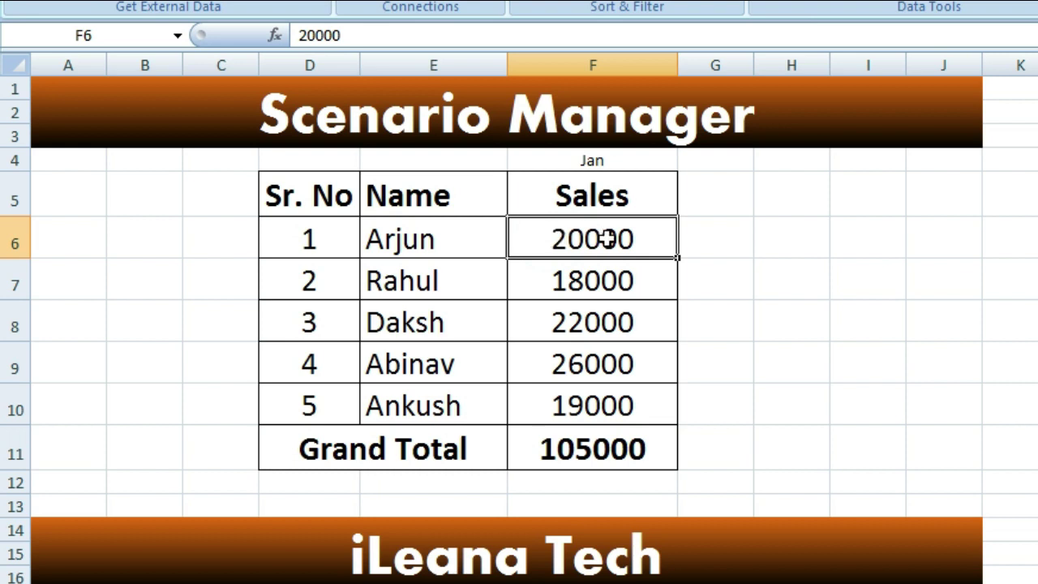
Look over sales cells F6 through F10 before naming them.
{"action": "left_click", "coordinate": [591, 63]}
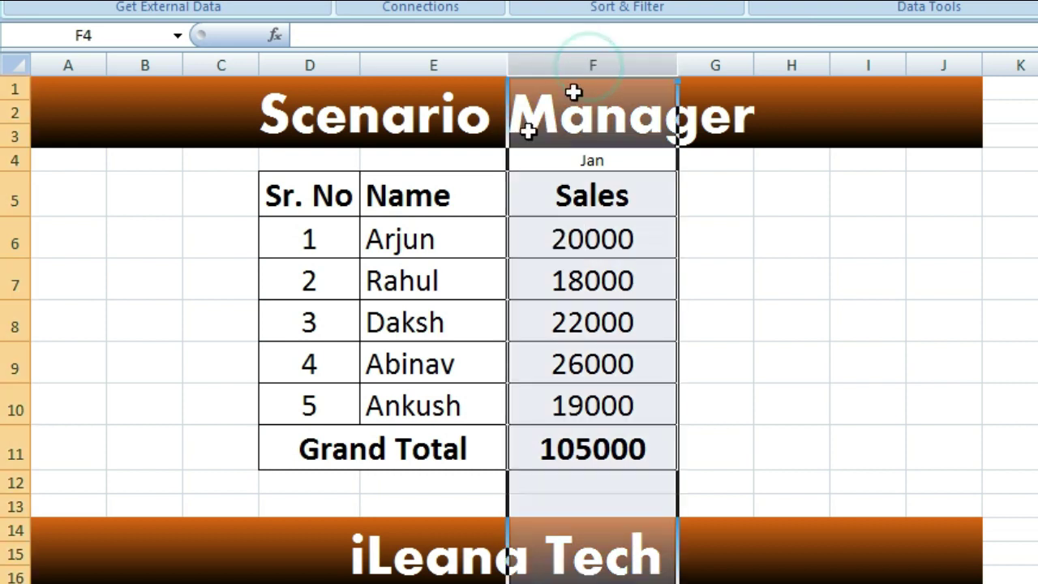
{"action": "left_click", "coordinate": [14, 239]}
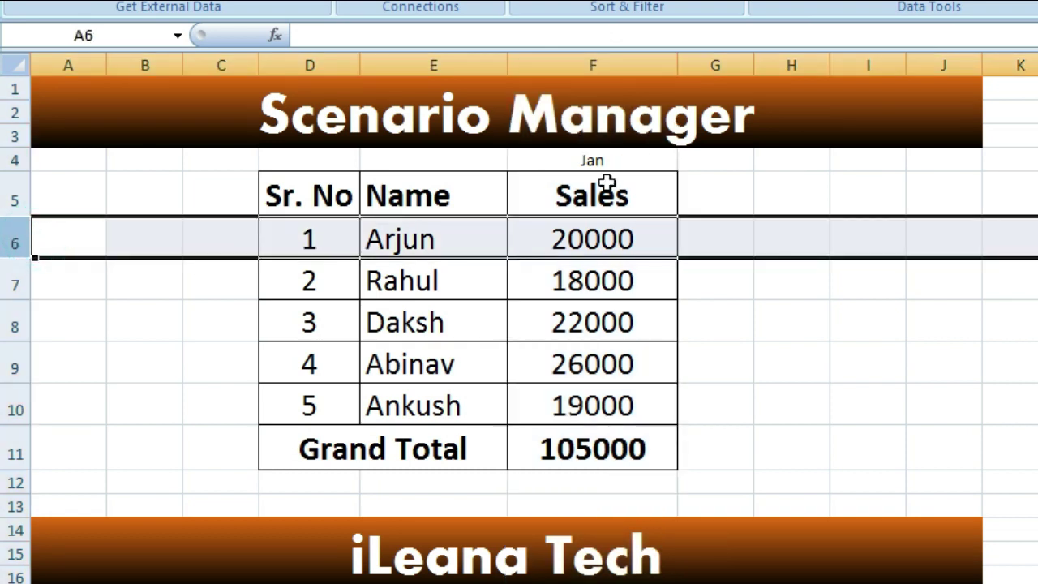
{"action": "left_click", "coordinate": [589, 237]}
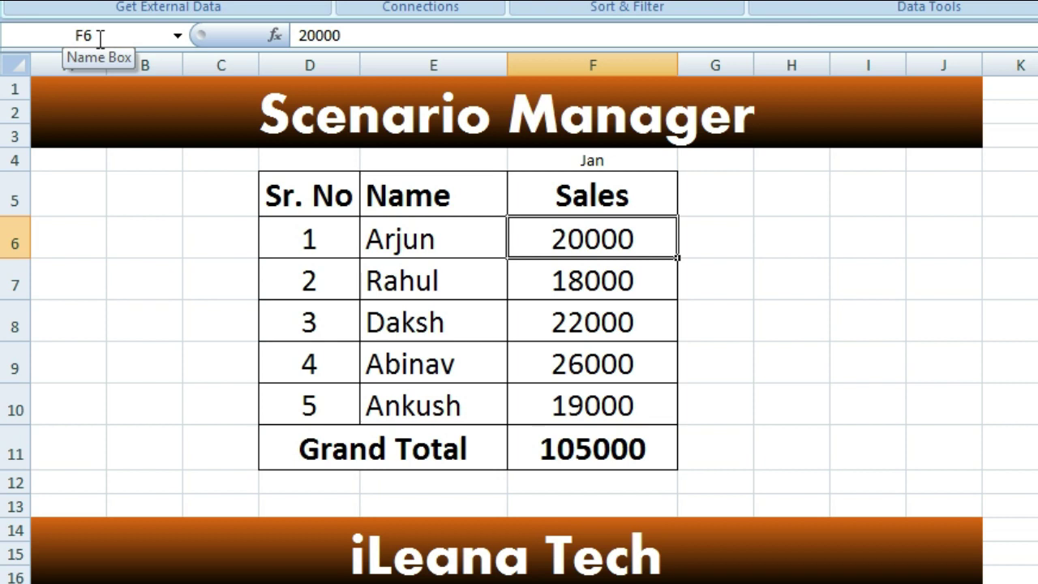
{"action": "left_click", "coordinate": [604, 278]}
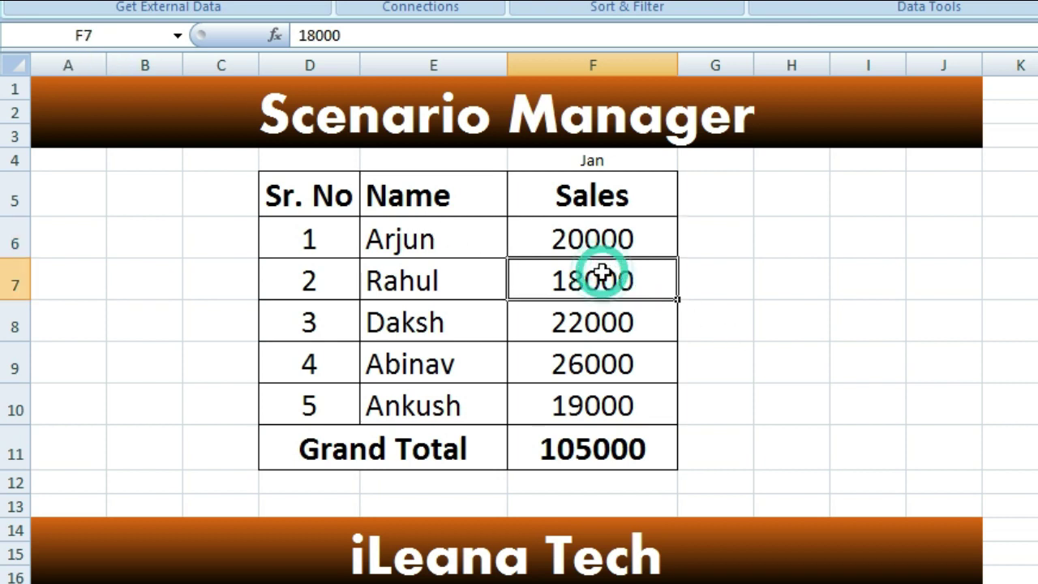
{"action": "left_click", "coordinate": [601, 322]}
{"action": "left_click", "coordinate": [601, 364]}
{"action": "left_click", "coordinate": [598, 411]}
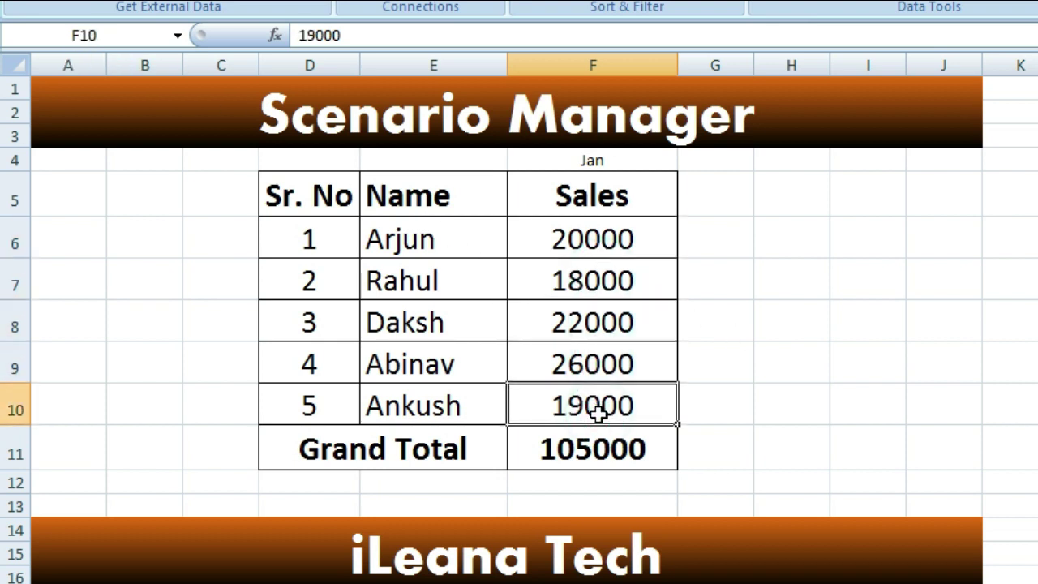
{"action": "left_click", "coordinate": [580, 245]}
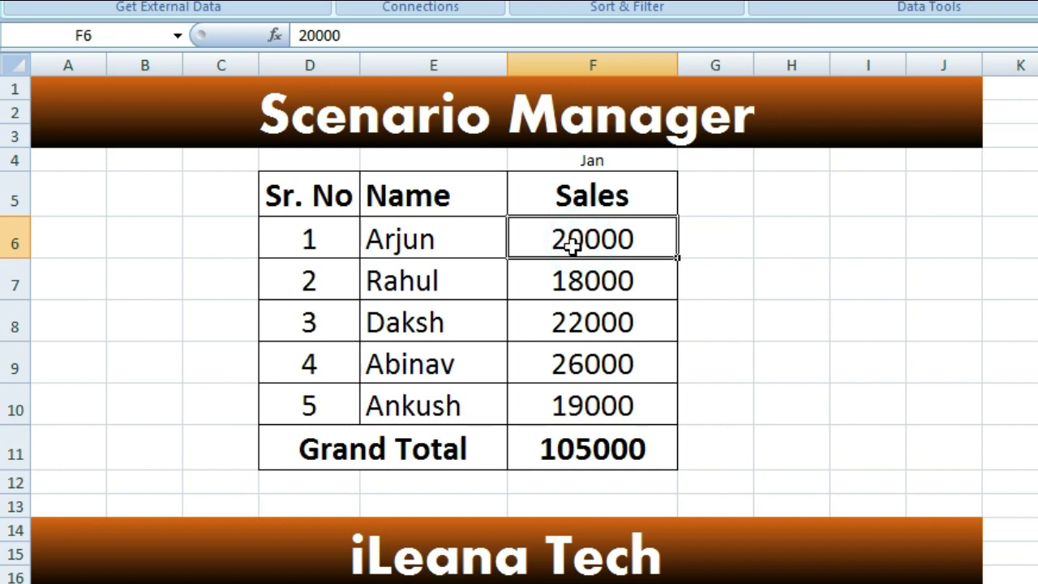
Name cell F6 after the salesperson in E6 via the Name Box.
{"action": "left_click", "coordinate": [458, 248]}
{"action": "left_click_drag", "start_coordinate": [373, 36], "coordinate": [276, 37]}
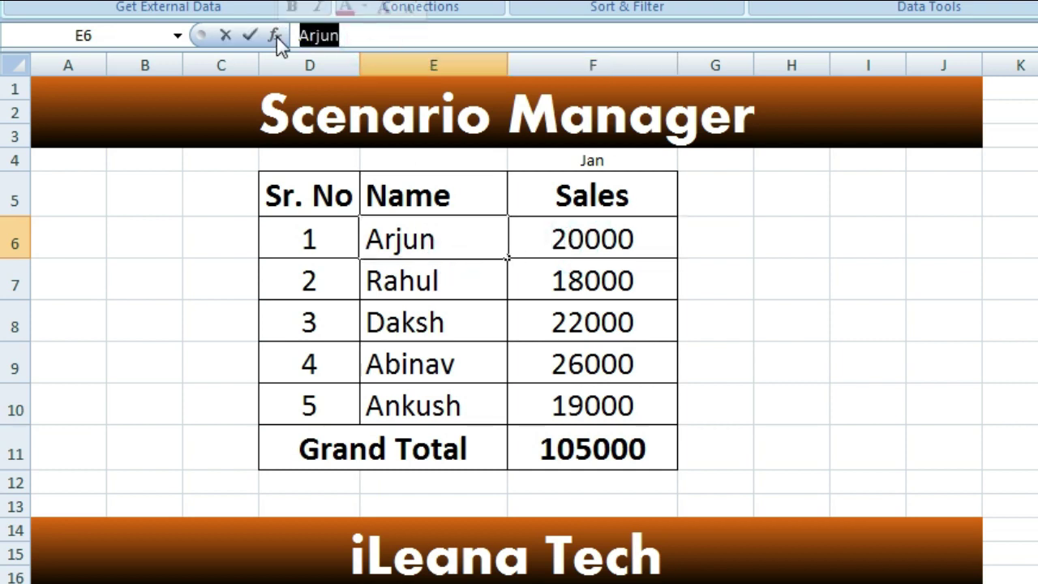
{"action": "left_click", "coordinate": [563, 252]}
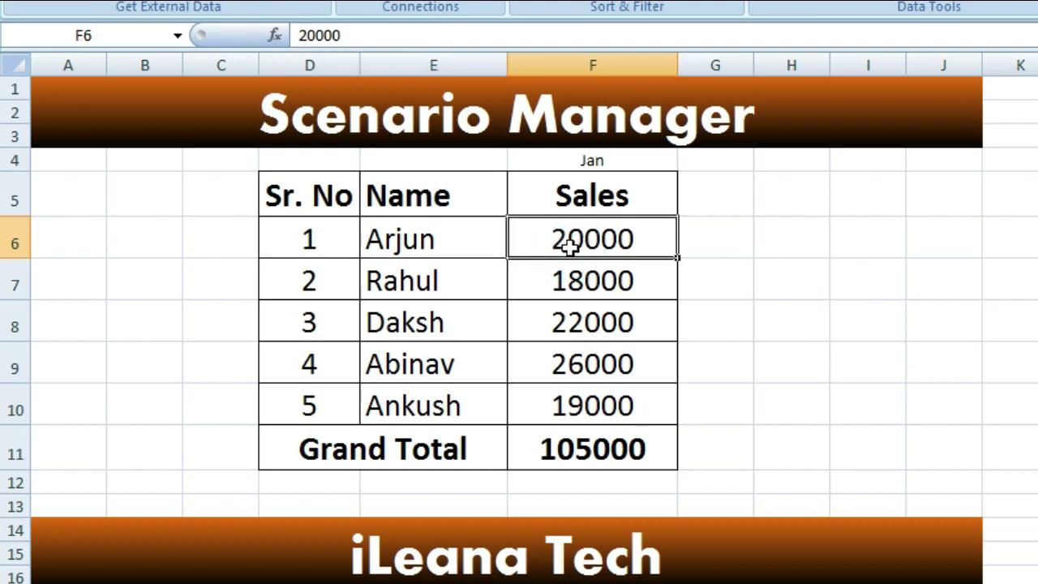
{"action": "left_click", "coordinate": [117, 35]}
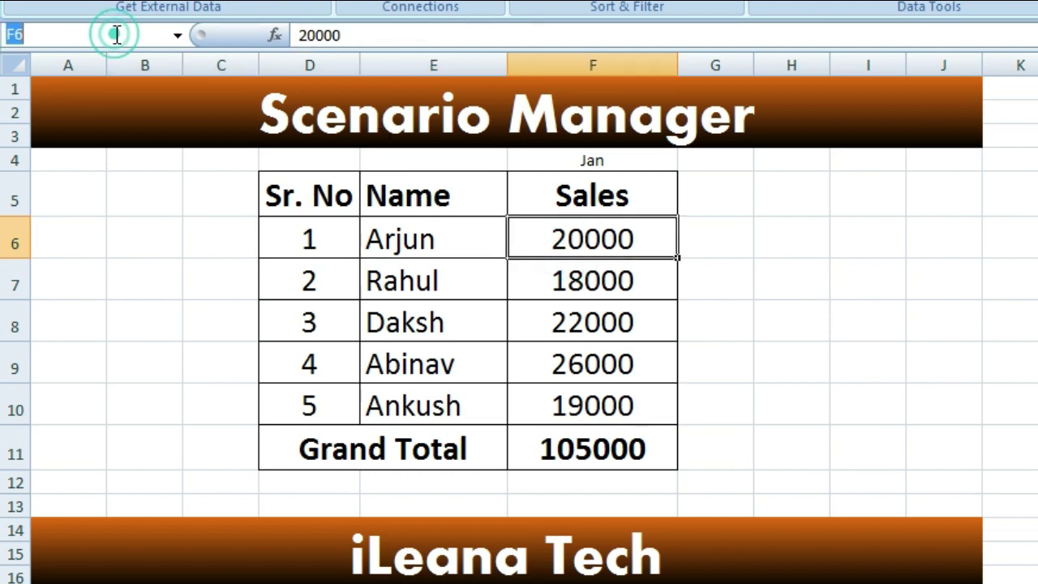
{"action": "type", "text": "Arjun"}
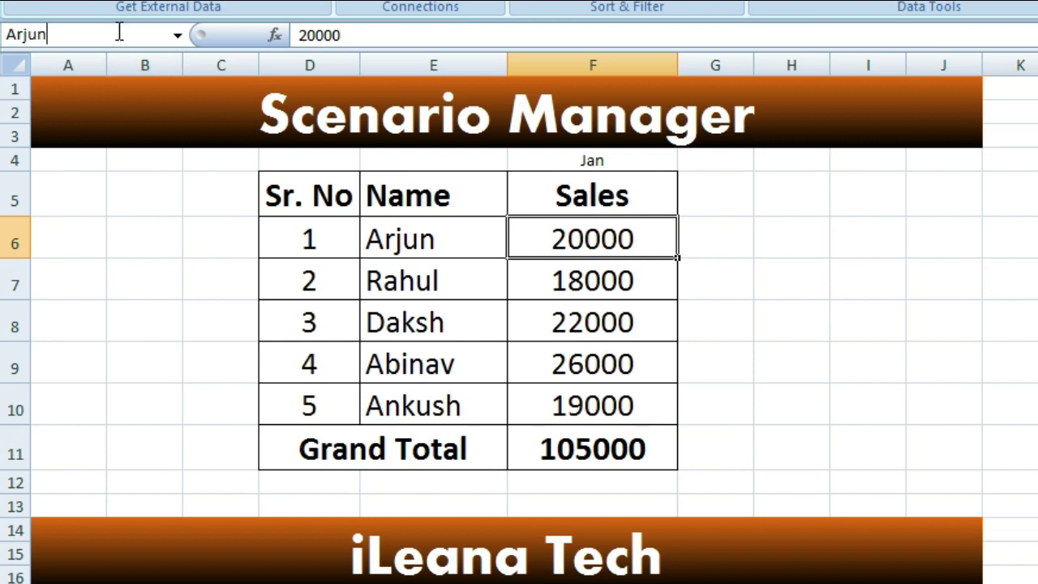
{"action": "key", "text": "Return"}
{"action": "left_click", "coordinate": [589, 289]}
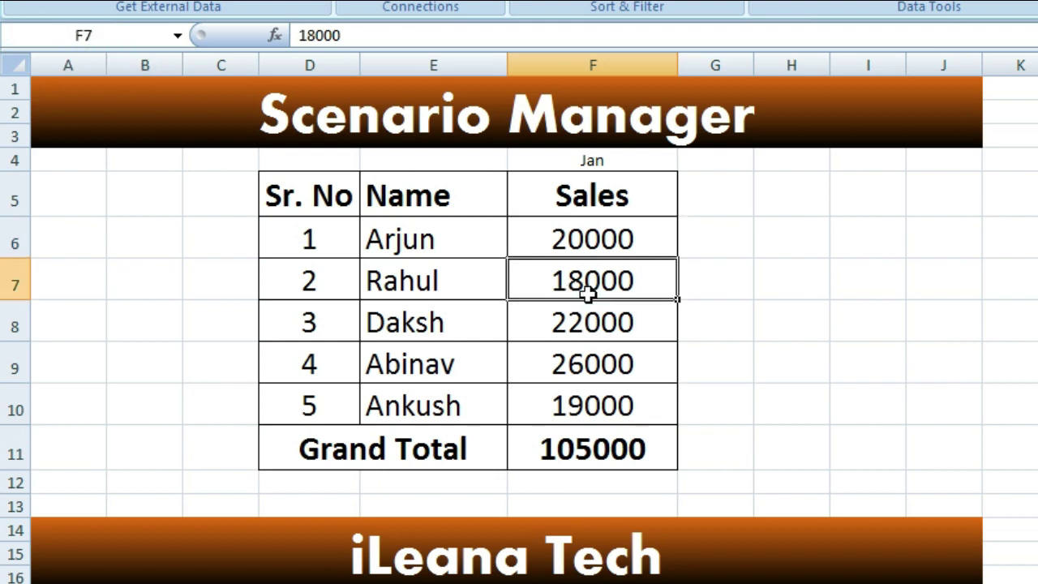
{"action": "left_click", "coordinate": [568, 236]}
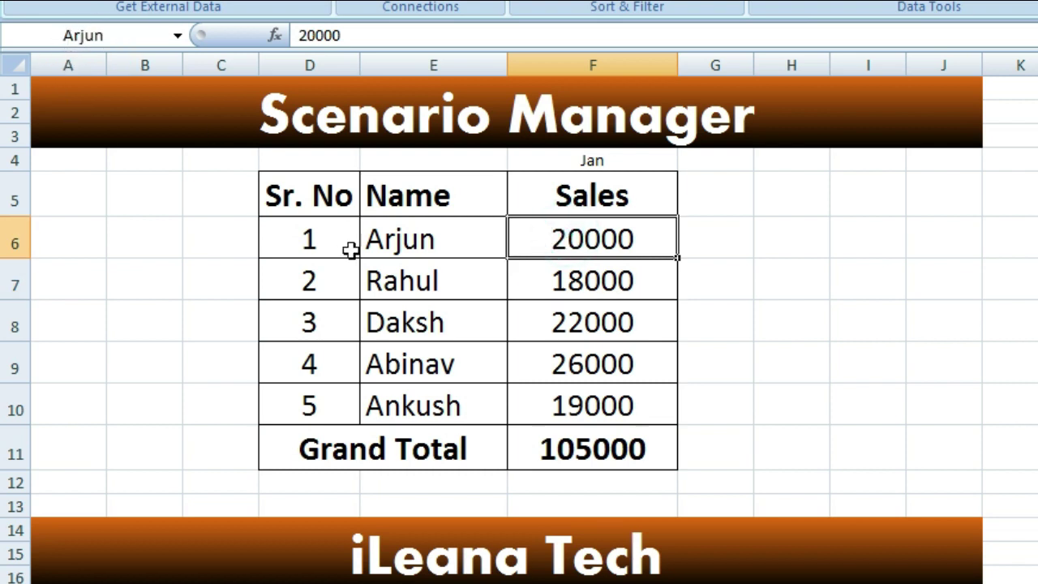
Name cell F7 with the salesperson name copied from E7.
{"action": "left_click", "coordinate": [392, 278]}
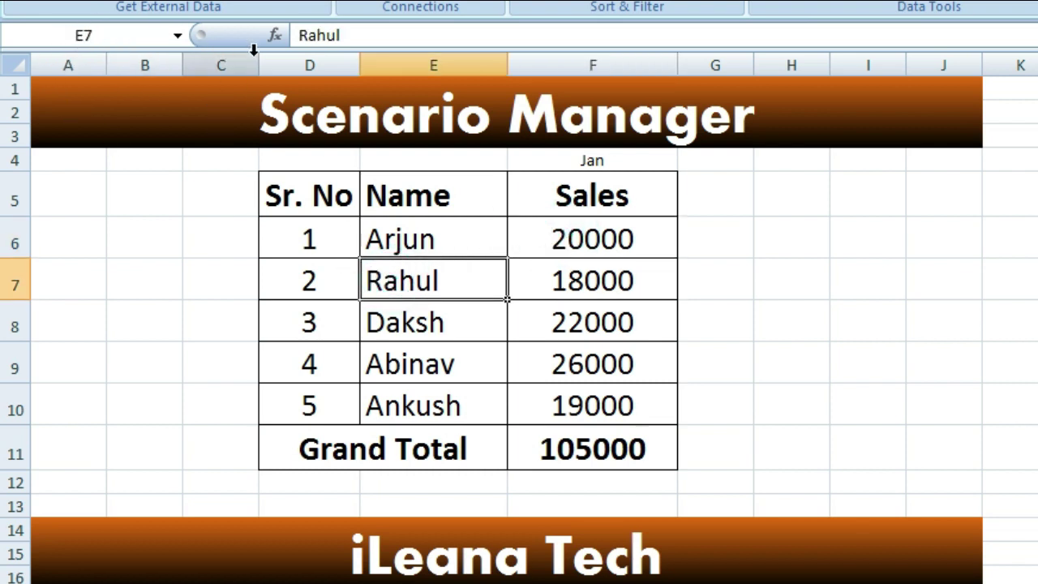
{"action": "left_click", "coordinate": [349, 36]}
{"action": "double_click", "coordinate": [349, 35]}
{"action": "key", "text": "ctrl+c"}
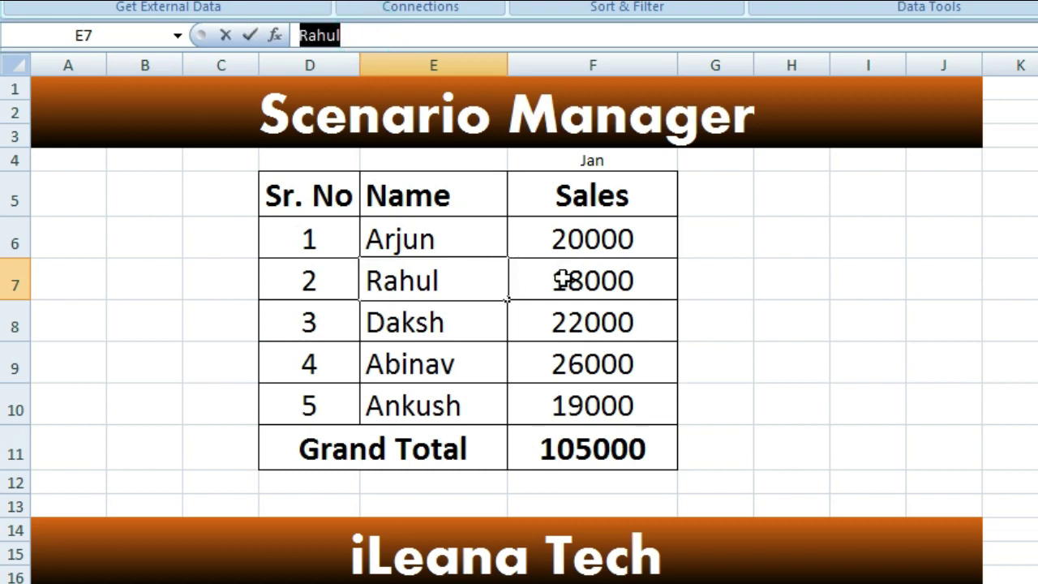
{"action": "left_click", "coordinate": [564, 278]}
{"action": "left_click", "coordinate": [95, 35]}
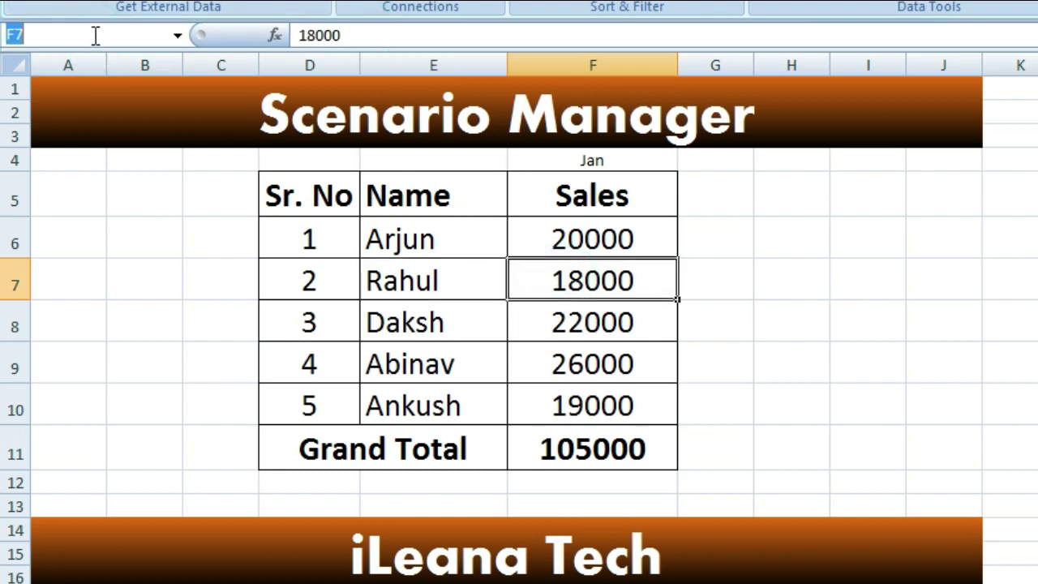
{"action": "key", "text": "ctrl+v"}
{"action": "key", "text": "Return"}
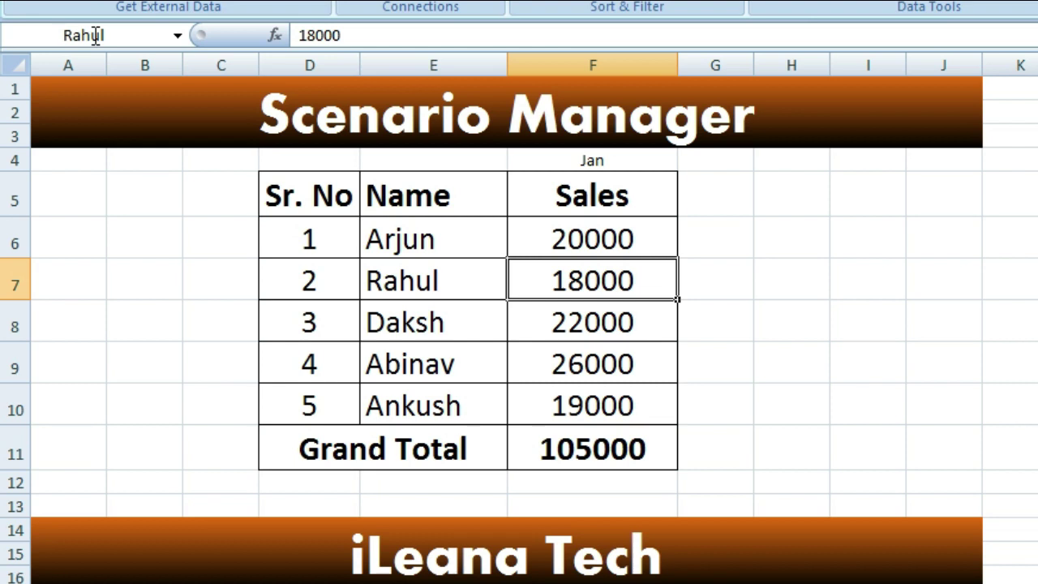
{"action": "left_click", "coordinate": [583, 328]}
{"action": "left_click", "coordinate": [581, 272]}
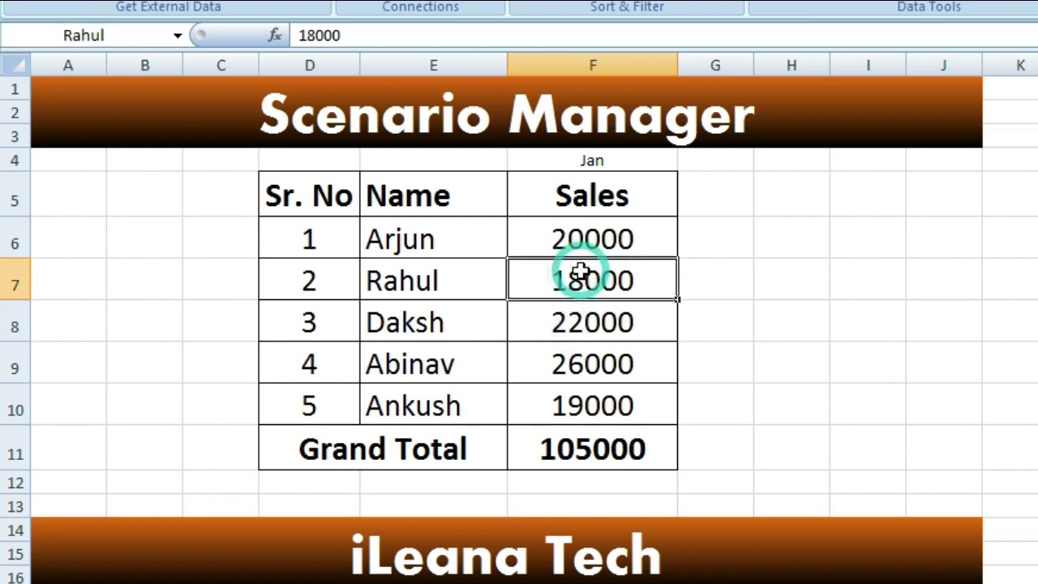
Give cell F8 the salesperson name copied from E8.
{"action": "left_click", "coordinate": [425, 323]}
{"action": "left_click", "coordinate": [340, 34]}
{"action": "double_click", "coordinate": [320, 35]}
{"action": "key", "text": "ctrl+c"}
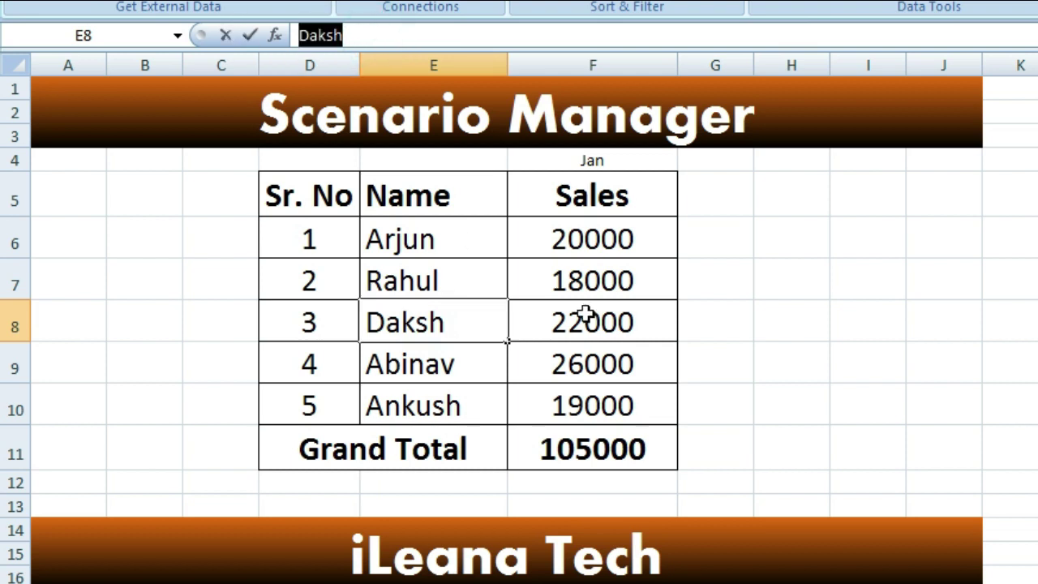
{"action": "left_click", "coordinate": [575, 322]}
{"action": "left_click", "coordinate": [127, 35]}
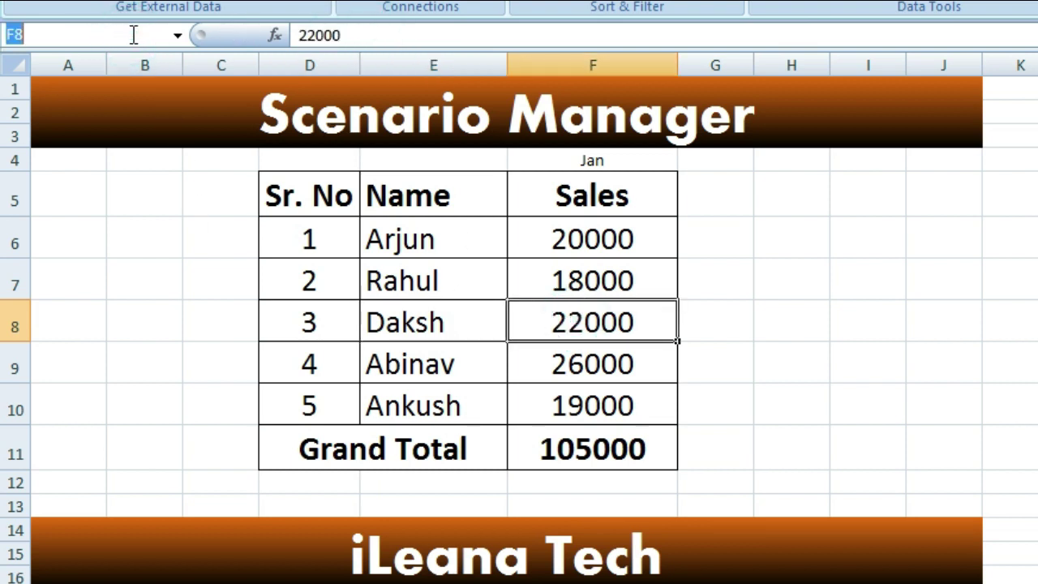
{"action": "key", "text": "ctrl+v"}
{"action": "key", "text": "Return"}
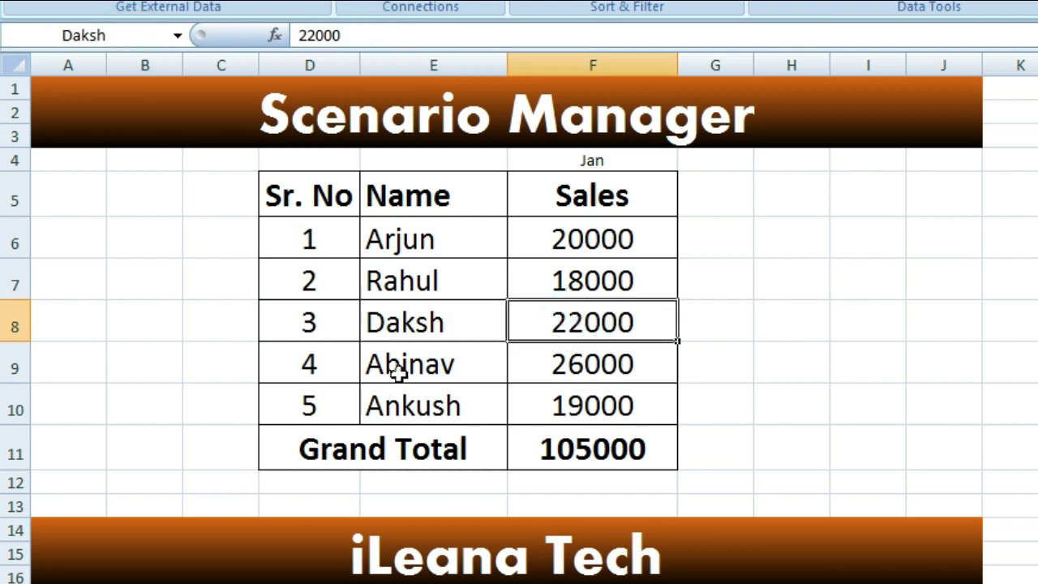
Give cell F9 the salesperson name copied from E9.
{"action": "left_click", "coordinate": [398, 365]}
{"action": "left_click", "coordinate": [389, 35]}
{"action": "double_click", "coordinate": [389, 34]}
{"action": "key", "text": "ctrl+c"}
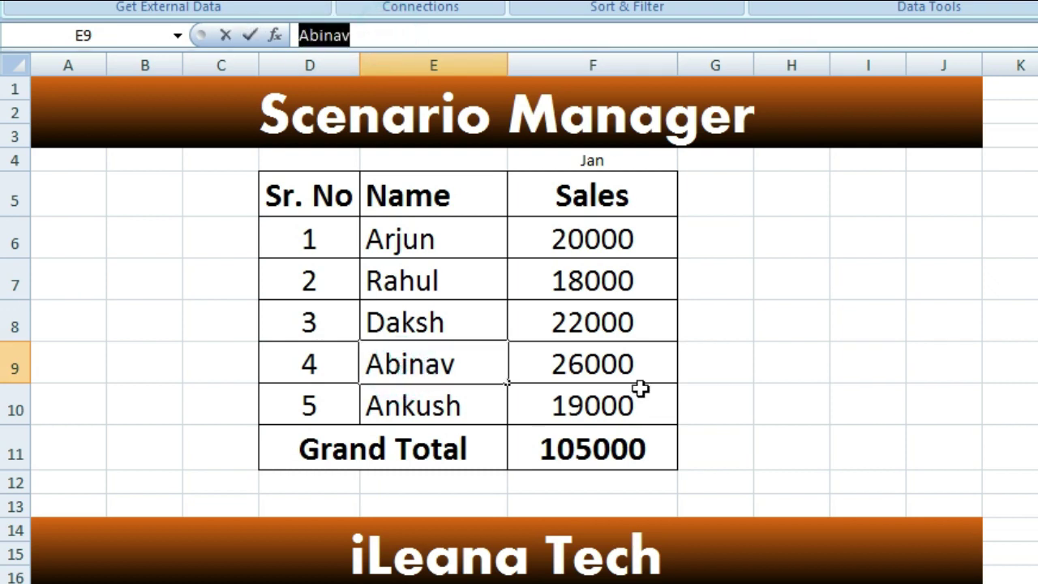
{"action": "left_click", "coordinate": [560, 372]}
{"action": "left_click", "coordinate": [115, 34]}
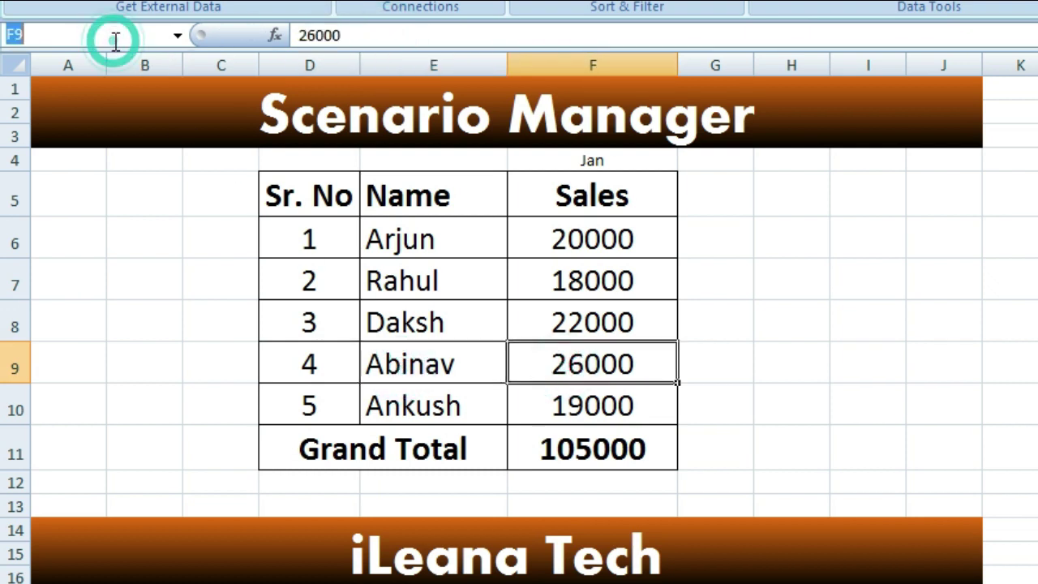
{"action": "key", "text": "ctrl+v"}
{"action": "key", "text": "Return"}
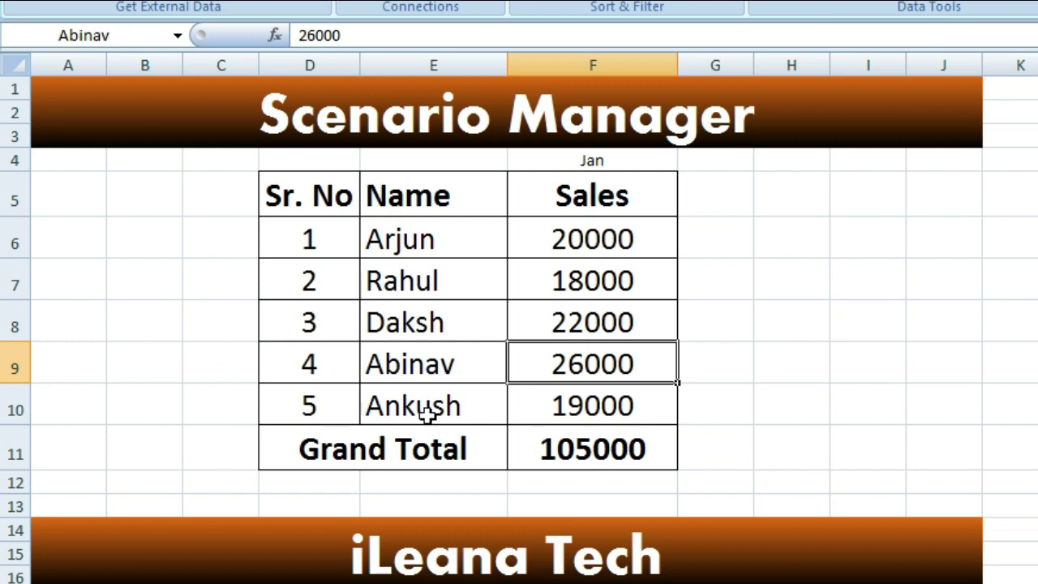
Name cell F10 after the salesperson in E10, then check the names down from F6.
{"action": "left_click", "coordinate": [447, 400]}
{"action": "double_click", "coordinate": [384, 35]}
{"action": "key", "text": "ctrl+c"}
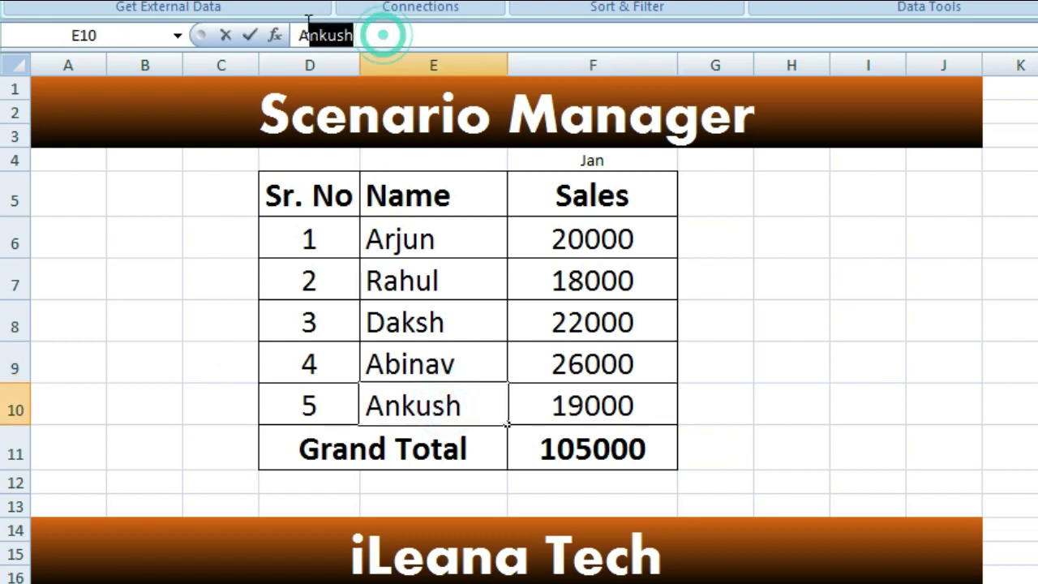
{"action": "left_click", "coordinate": [592, 409]}
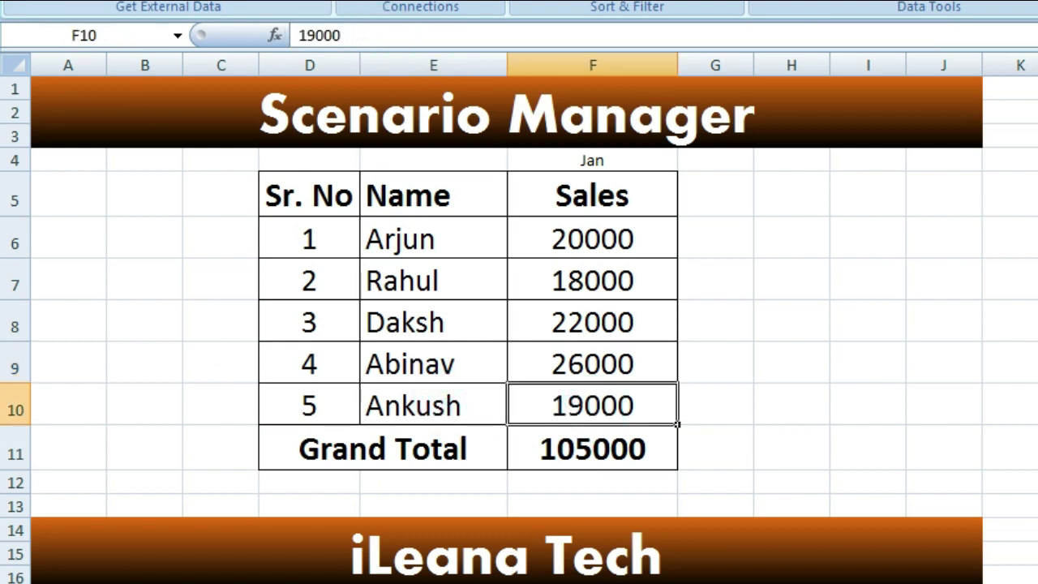
{"action": "left_click", "coordinate": [106, 35]}
{"action": "key", "text": "ctrl+v"}
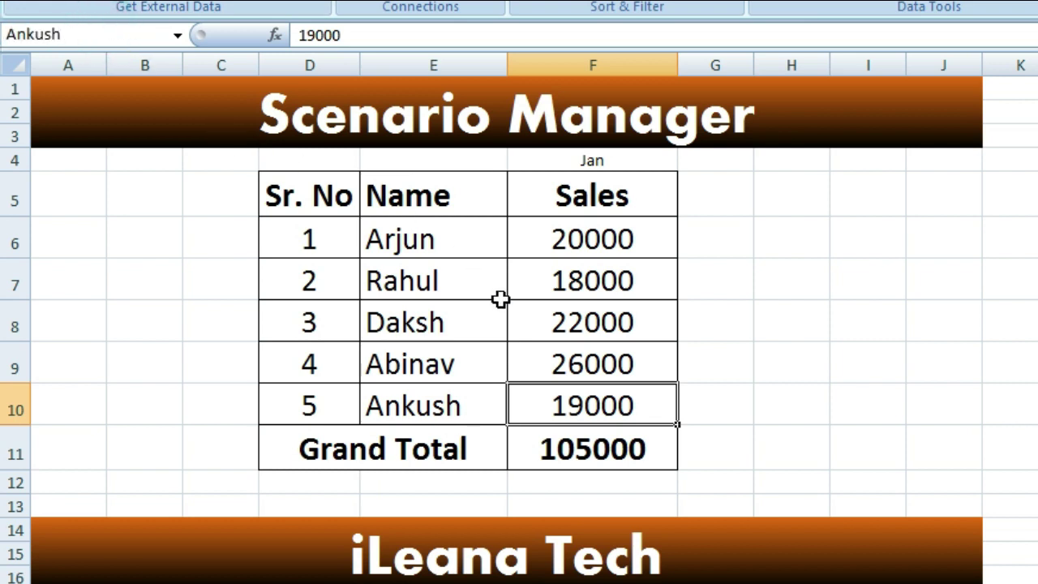
{"action": "key", "text": "Return"}
{"action": "left_click", "coordinate": [587, 235]}
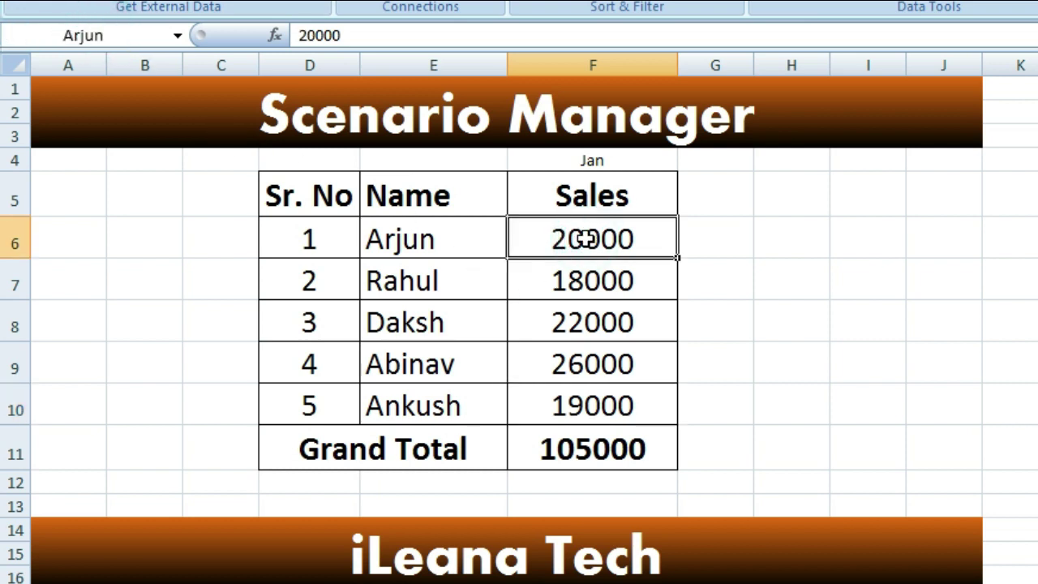
{"action": "key", "text": "Down"}
{"action": "key", "text": "Down"}
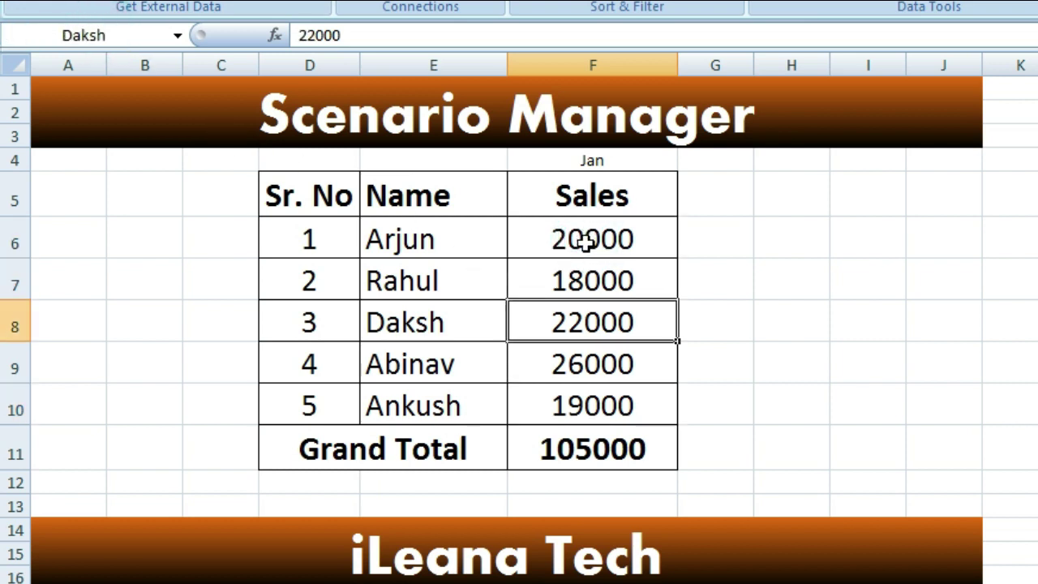
{"action": "key", "text": "Down"}
{"action": "key", "text": "Down"}
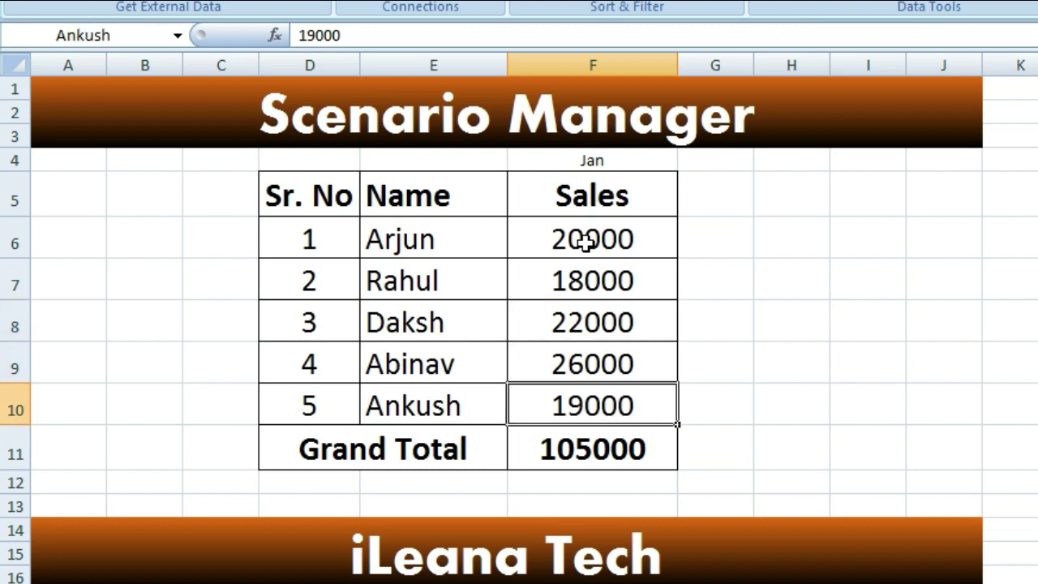
Generate a Scenario Summary report for result cell F11 from the Scenario Manager.
{"action": "left_click", "coordinate": [789, 381]}
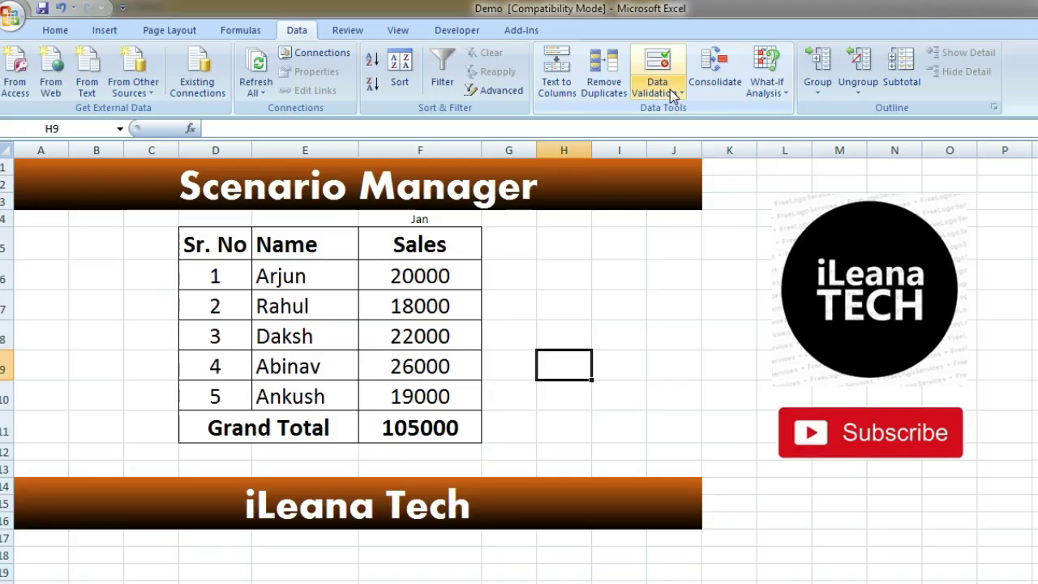
{"action": "left_click", "coordinate": [778, 97]}
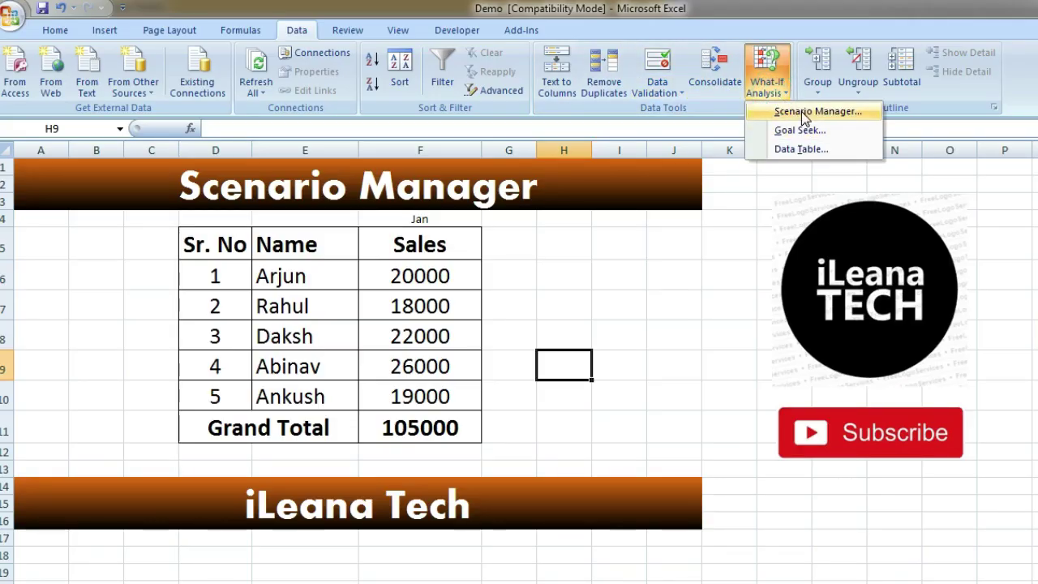
{"action": "left_click", "coordinate": [802, 112]}
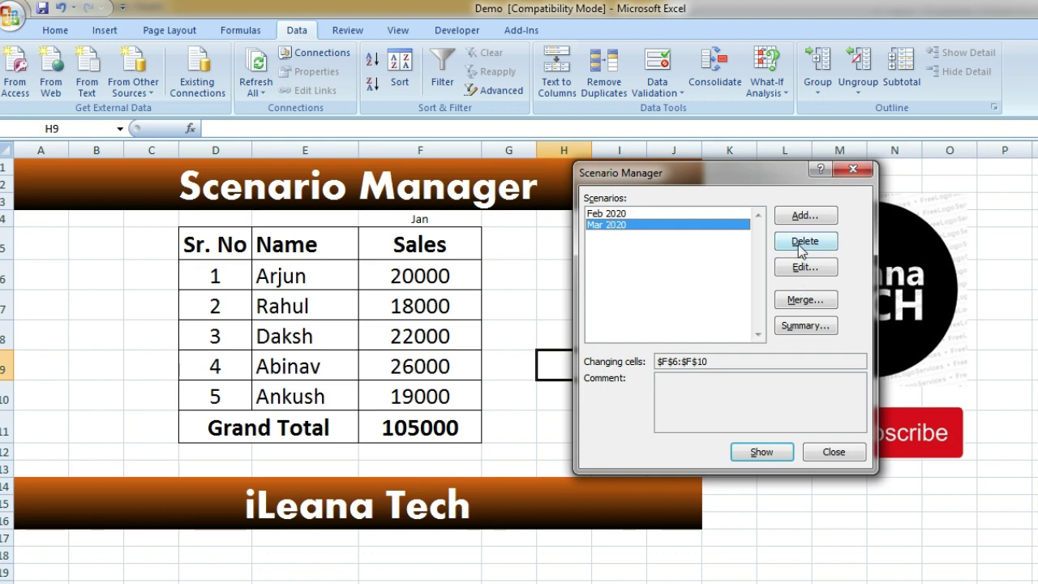
{"action": "left_click", "coordinate": [808, 328]}
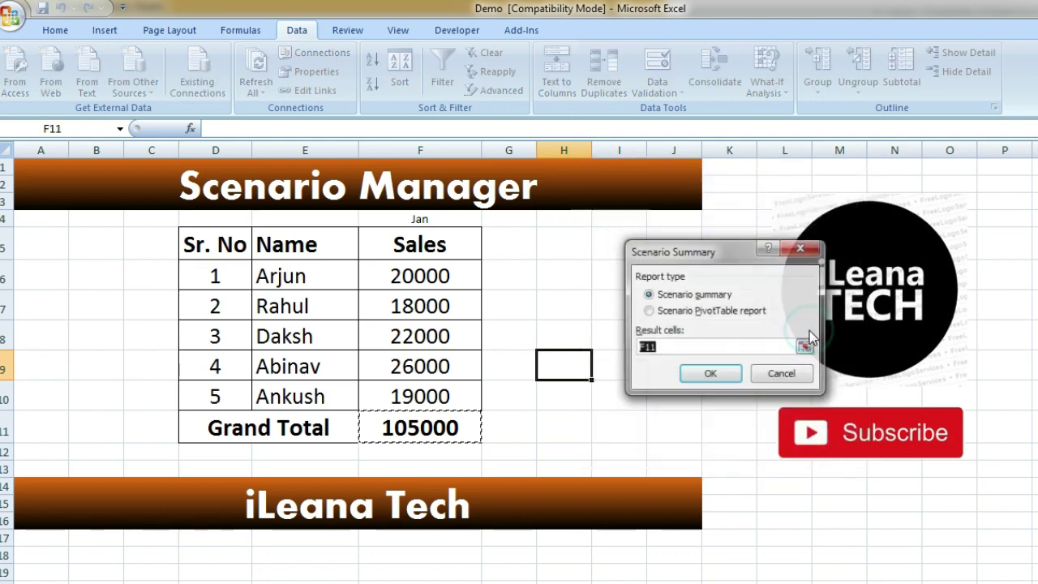
{"action": "left_click", "coordinate": [733, 376]}
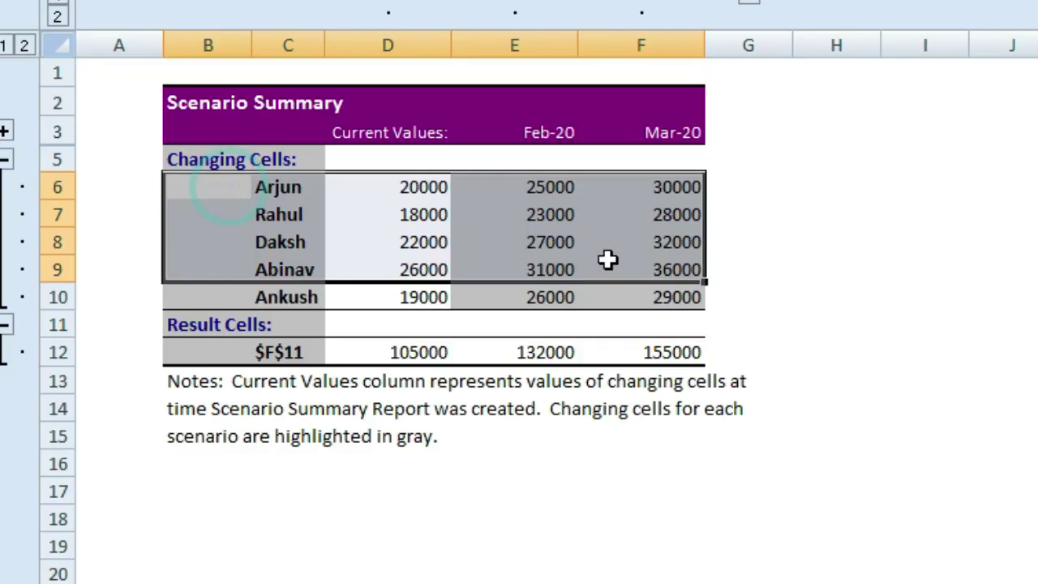
{"action": "left_click_drag", "start_coordinate": [141, 270], "coordinate": [393, 338]}
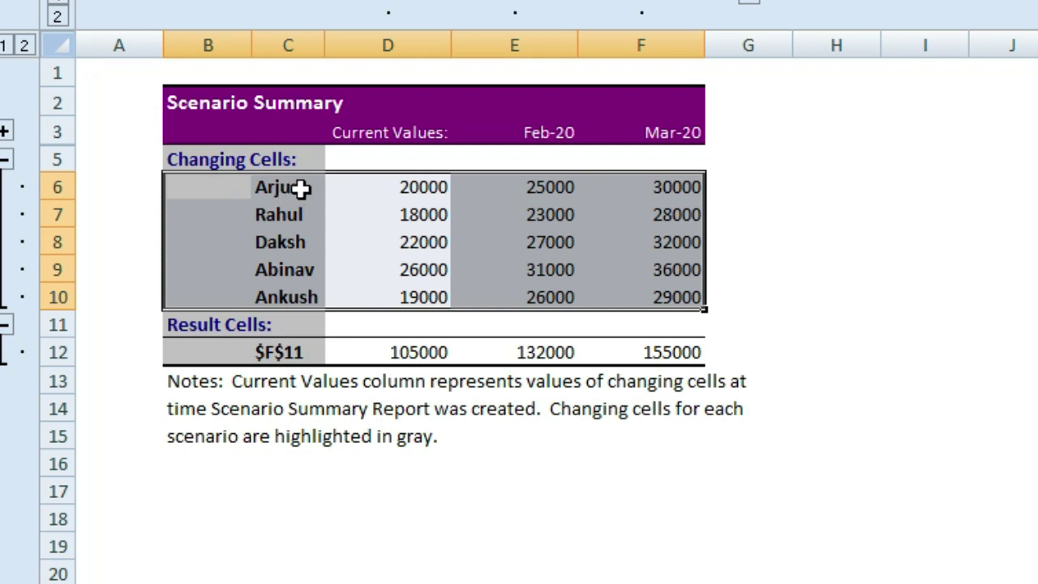
{"action": "left_click", "coordinate": [391, 189]}
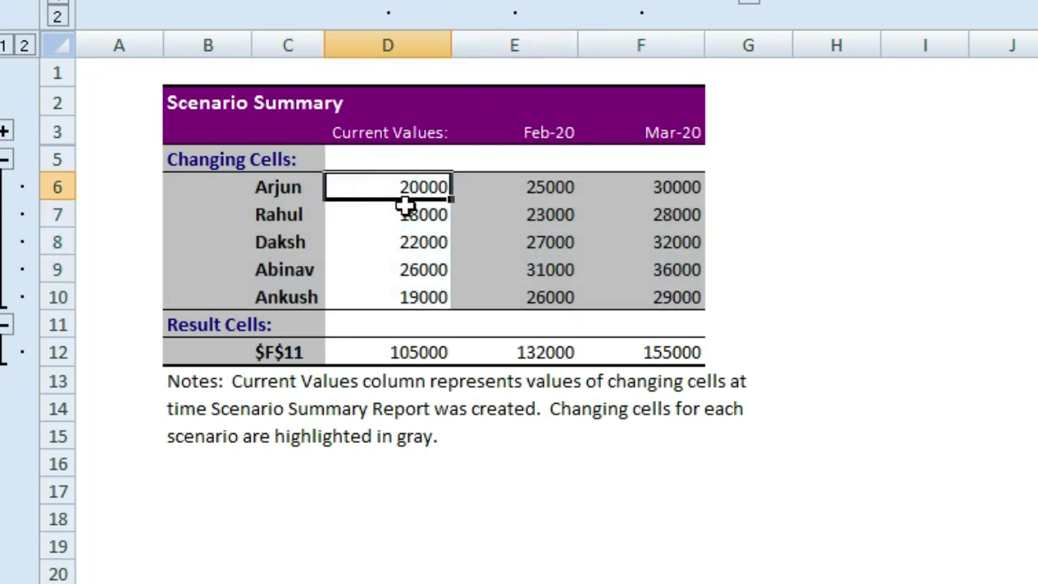
{"action": "left_click", "coordinate": [522, 182]}
{"action": "left_click", "coordinate": [671, 186]}
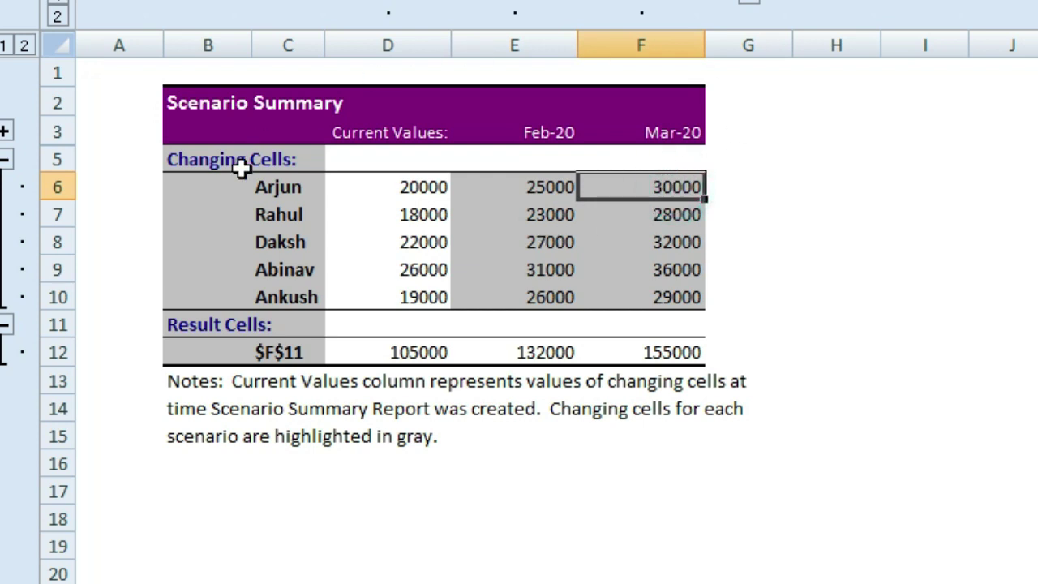